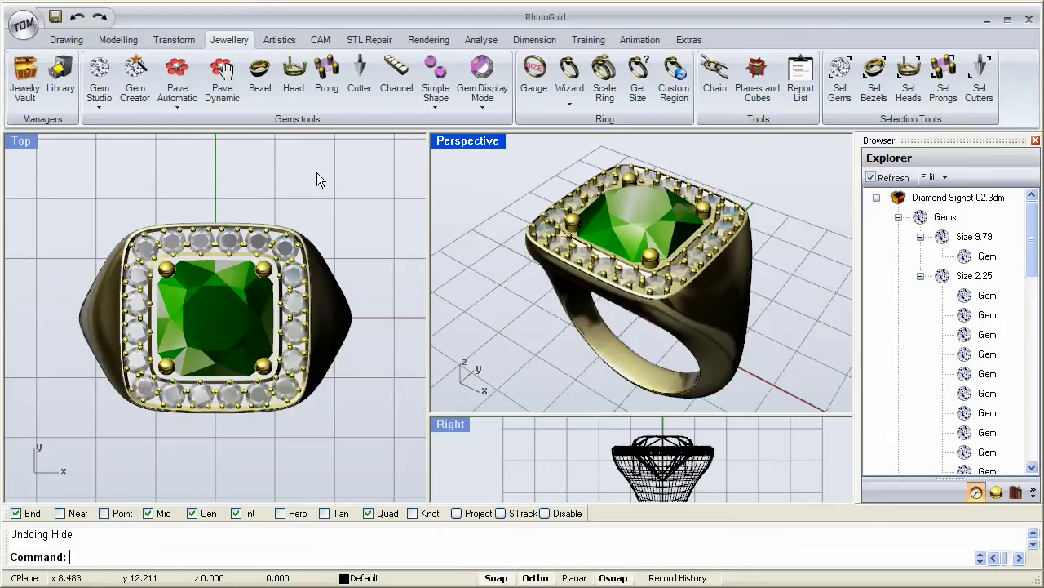
Step: Select all the prongs on the signet ring and hide them
{"action": "double_click", "coordinate": [466, 147]}
{"action": "right_click_drag", "start_coordinate": [339, 271], "coordinate": [395, 330]}
{"action": "scroll", "coordinate": [391, 330], "scroll_direction": "up", "scroll_amount": 6}
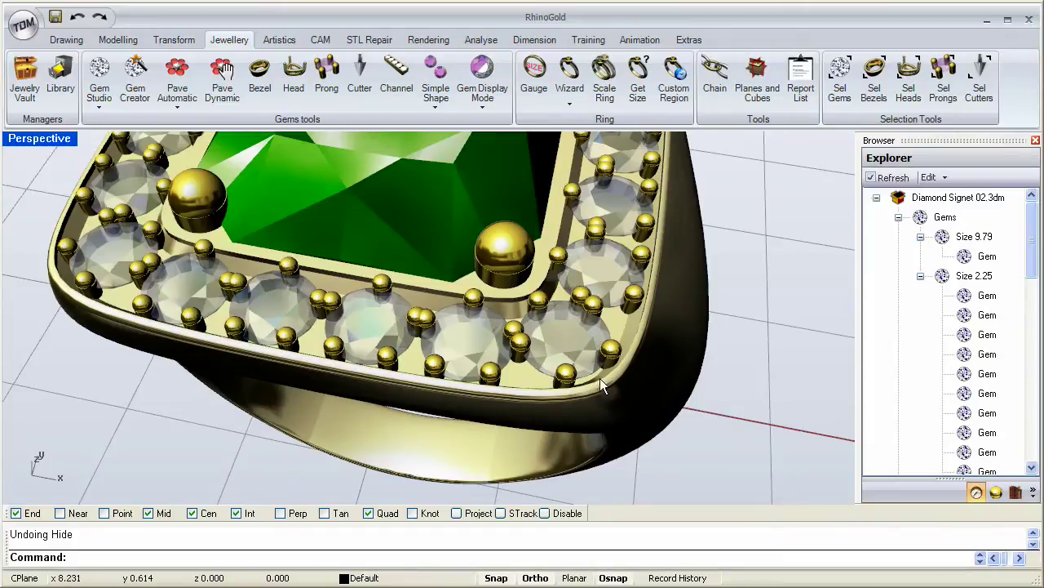
{"action": "right_click_drag", "start_coordinate": [499, 349], "coordinate": [581, 337]}
{"action": "scroll", "coordinate": [551, 310], "scroll_direction": "down", "scroll_amount": 5}
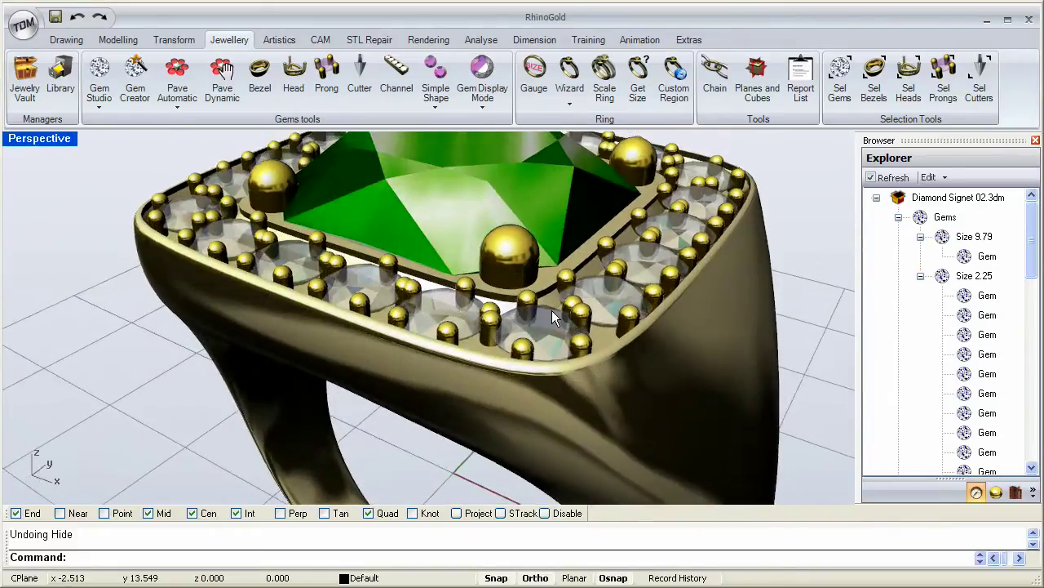
{"action": "right_click_drag", "start_coordinate": [463, 282], "coordinate": [497, 279]}
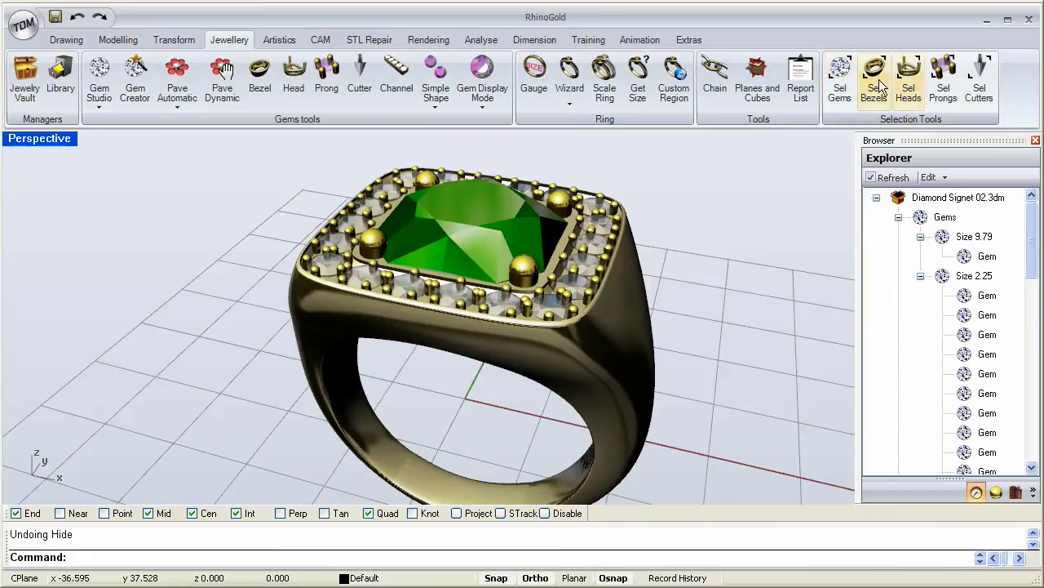
{"action": "left_click", "coordinate": [945, 80]}
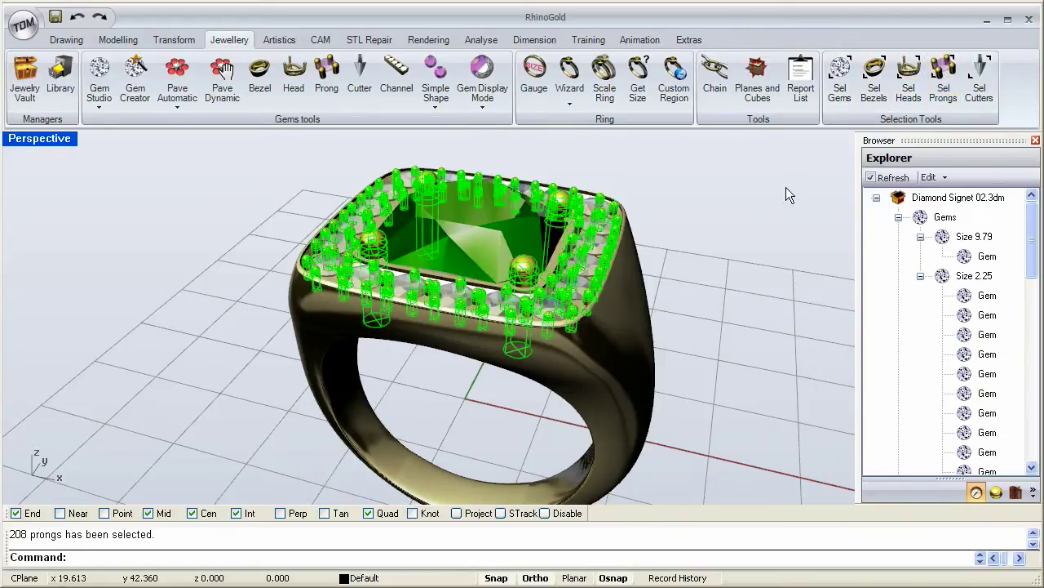
{"action": "middle_click", "coordinate": [689, 252]}
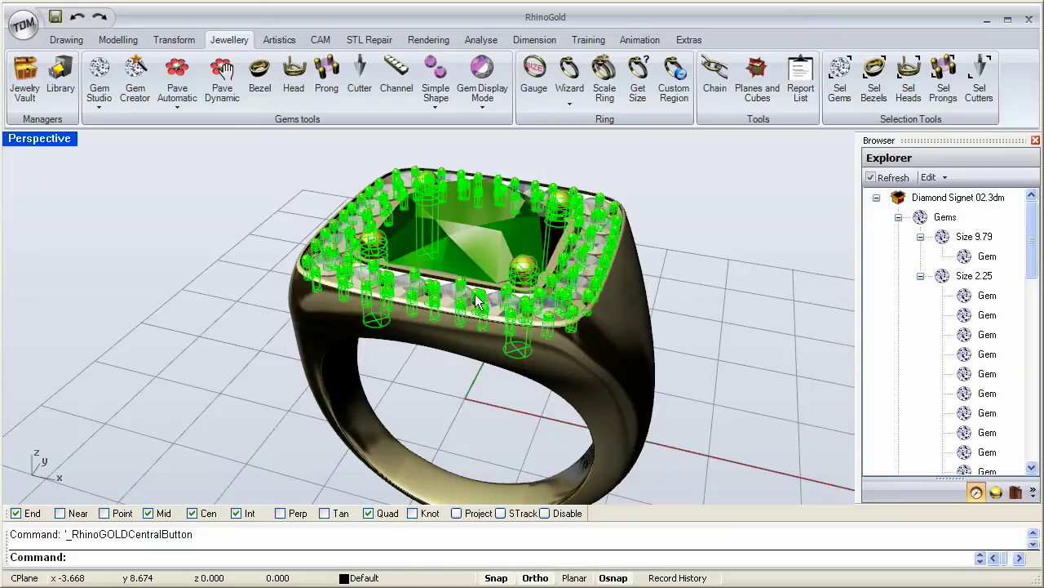
{"action": "key", "text": "ctrl+h"}
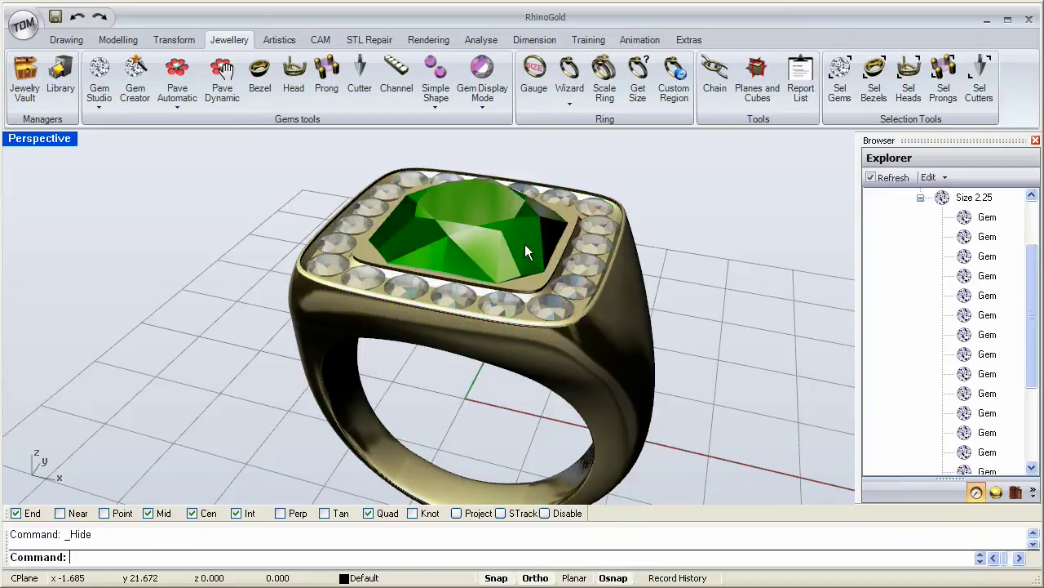
Step: Open Cutter Studio and assign the large green centre gem as the gem to cut for
{"action": "right_click_drag", "start_coordinate": [503, 247], "coordinate": [475, 242]}
{"action": "scroll", "coordinate": [480, 259], "scroll_direction": "up", "scroll_amount": 3}
{"action": "left_click", "coordinate": [475, 242]}
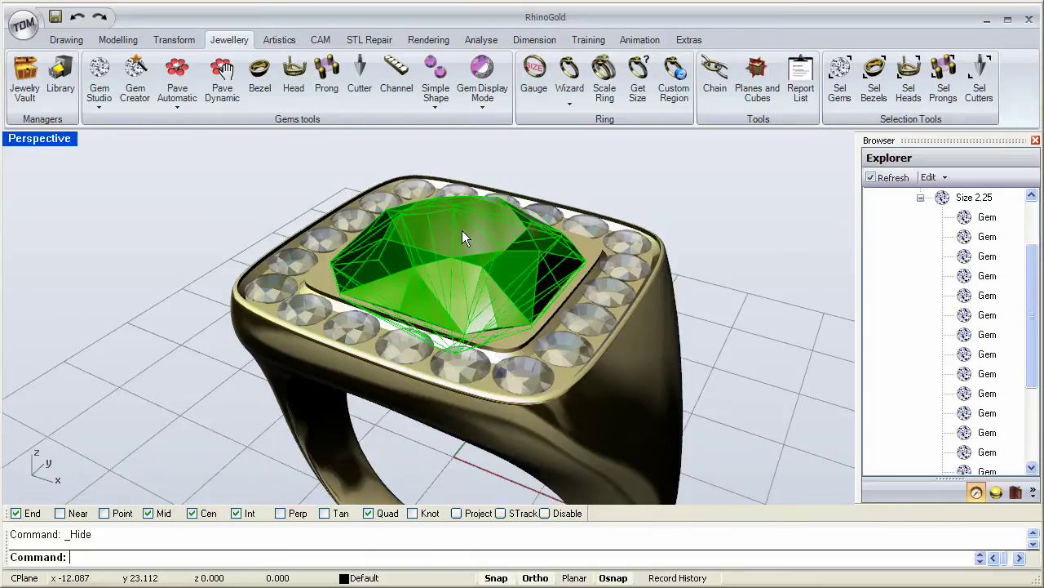
{"action": "left_click", "coordinate": [361, 74]}
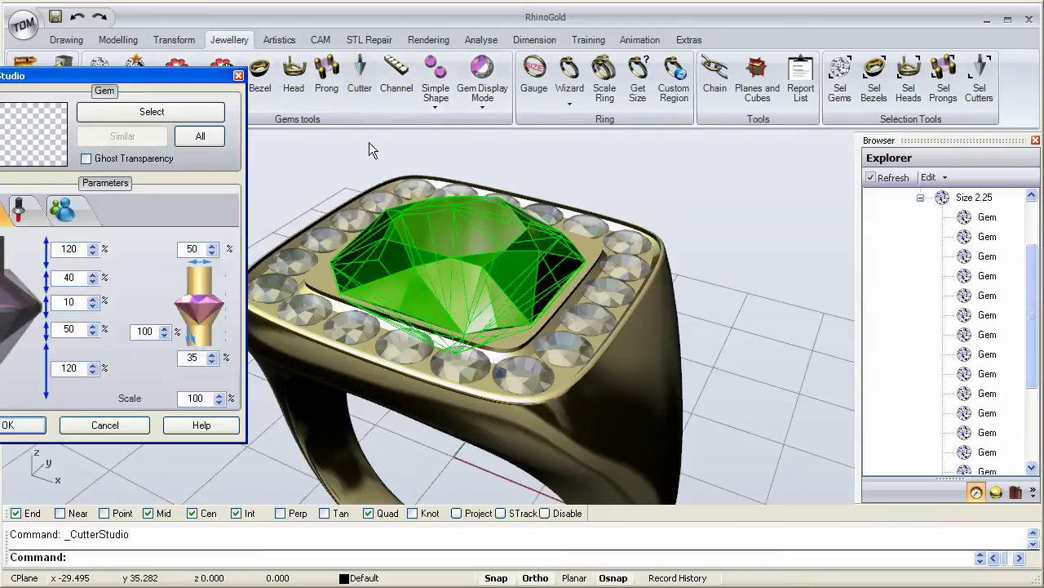
{"action": "left_click_drag", "start_coordinate": [164, 80], "coordinate": [296, 106]}
{"action": "double_click", "coordinate": [57, 138]}
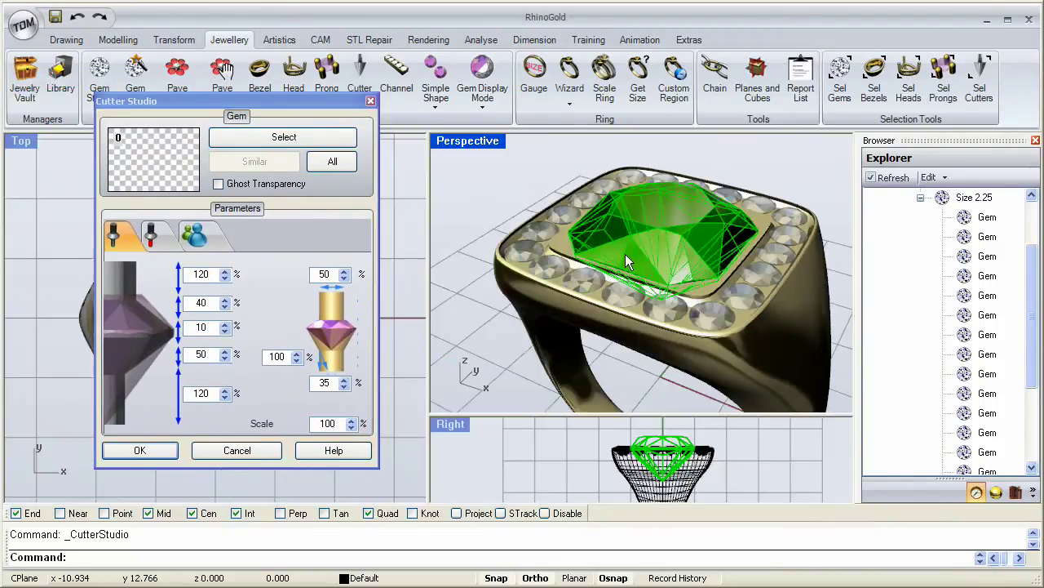
{"action": "left_click", "coordinate": [277, 136]}
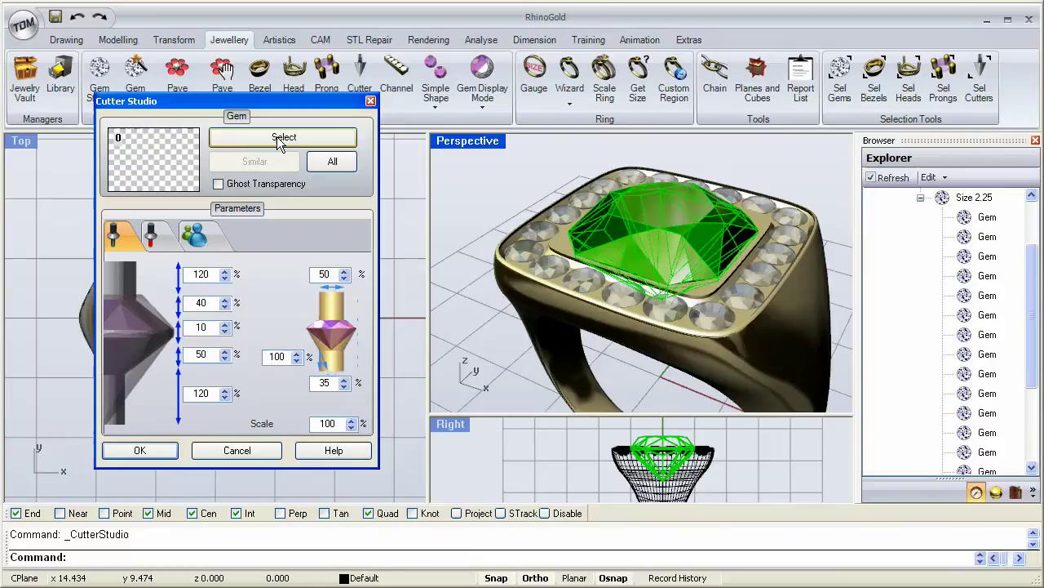
{"action": "right_click", "coordinate": [457, 233]}
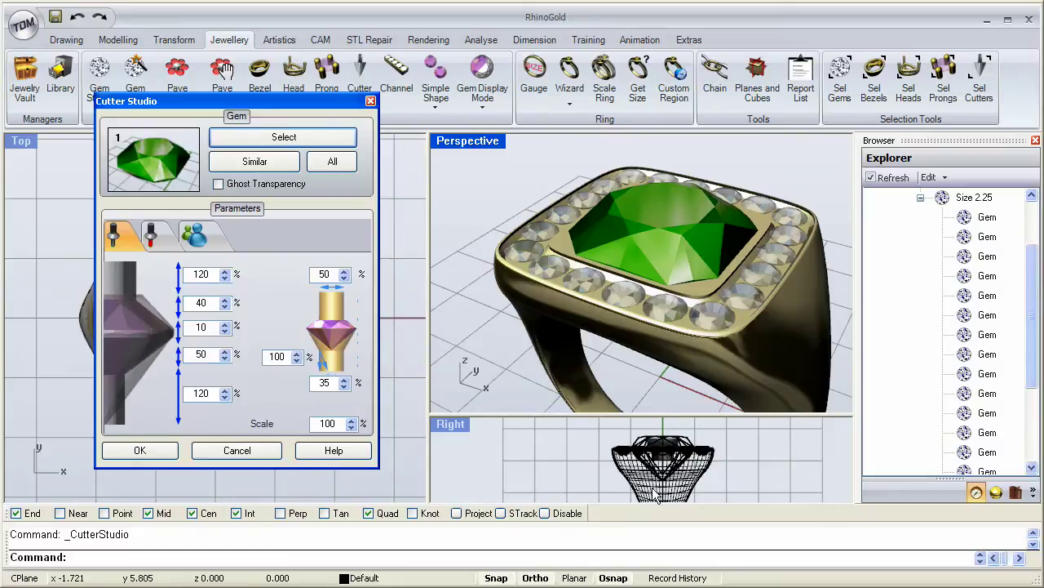
Step: Set the height of the cutter's upper shaft to 300%, checking it in the Right view
{"action": "double_click", "coordinate": [451, 425]}
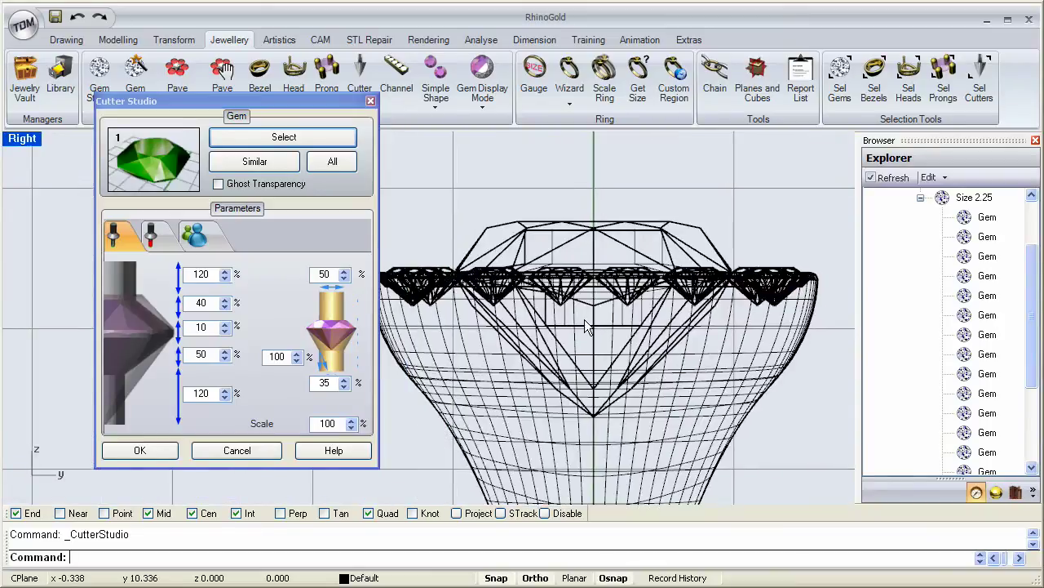
{"action": "scroll", "coordinate": [555, 270], "scroll_direction": "up", "scroll_amount": 3}
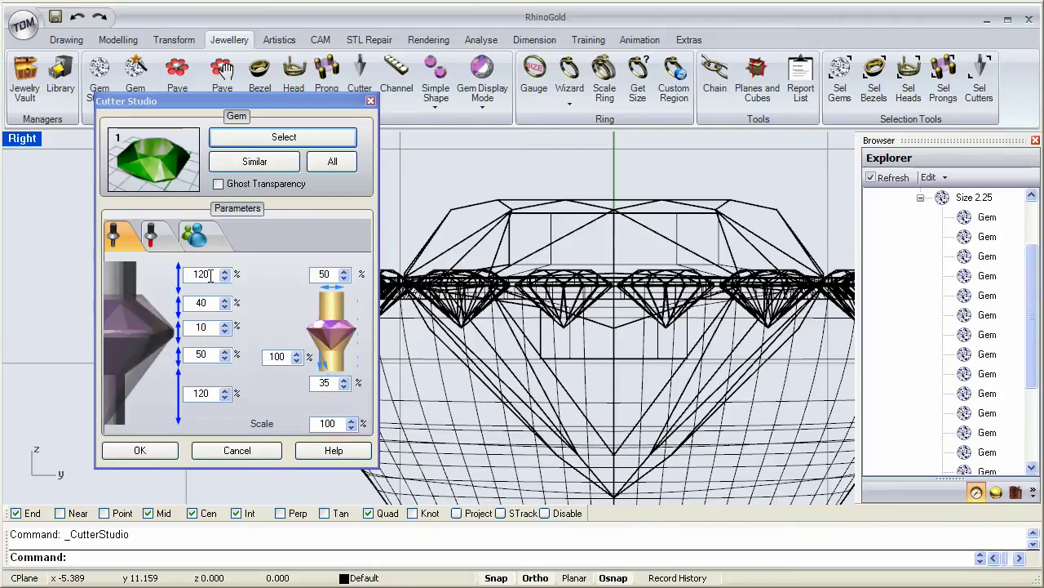
{"action": "left_click_drag", "start_coordinate": [211, 276], "coordinate": [198, 277]}
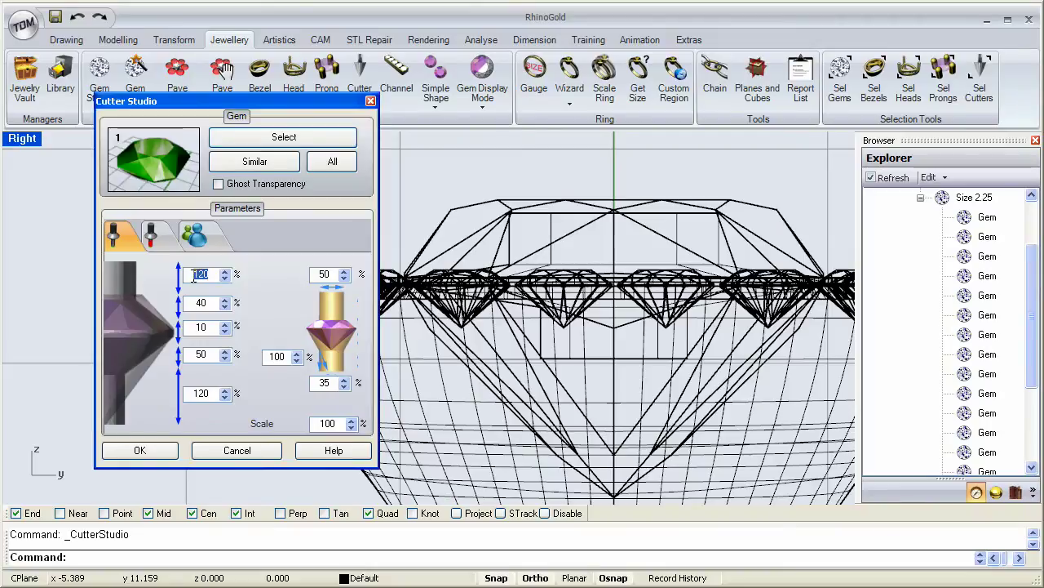
{"action": "left_click", "coordinate": [211, 304]}
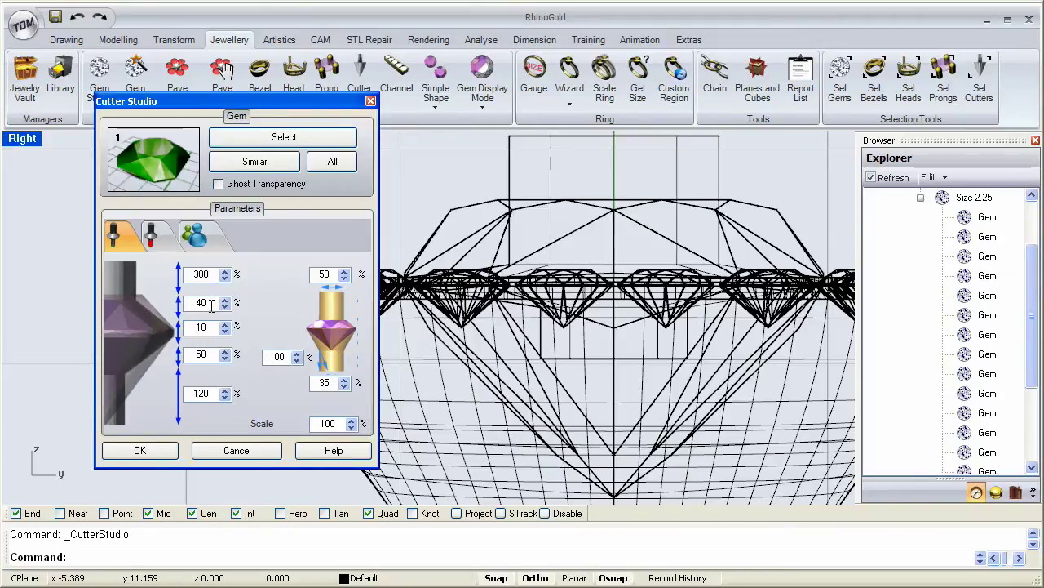
{"action": "scroll", "coordinate": [589, 308], "scroll_direction": "down", "scroll_amount": 4}
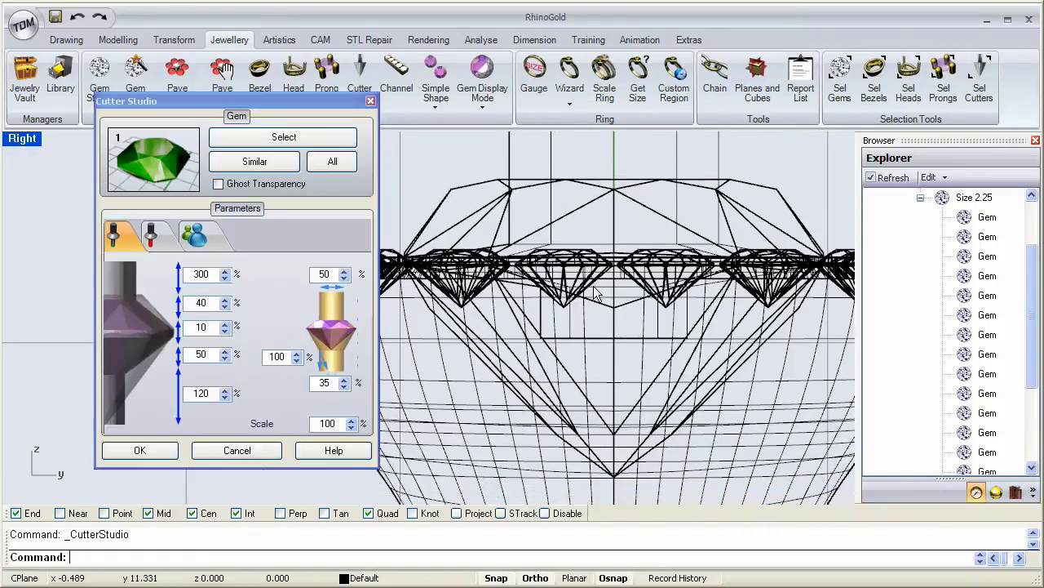
{"action": "scroll", "coordinate": [589, 304], "scroll_direction": "up", "scroll_amount": 1}
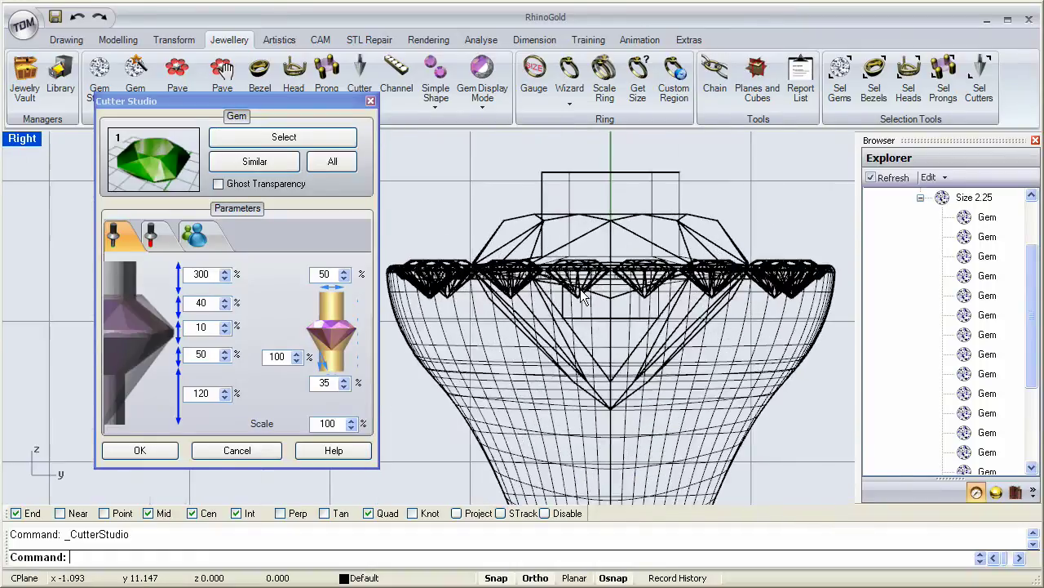
Step: Set the width of the cutter's upper shaft to 100%
{"action": "left_click", "coordinate": [346, 271]}
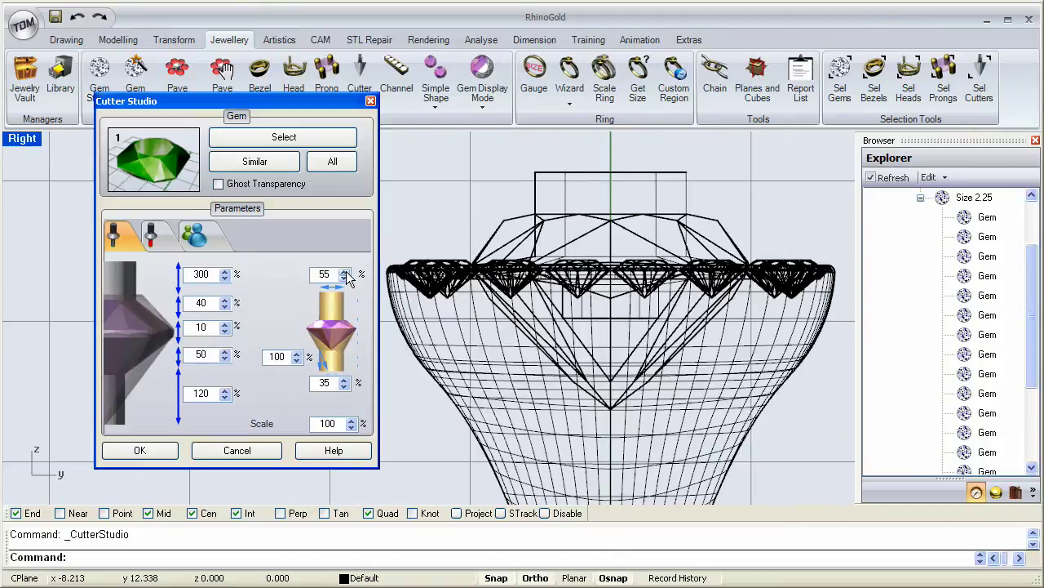
{"action": "left_click", "coordinate": [346, 271]}
{"action": "left_click", "coordinate": [346, 270]}
{"action": "left_click", "coordinate": [346, 271]}
{"action": "left_click", "coordinate": [346, 271]}
{"action": "double_click", "coordinate": [313, 274]}
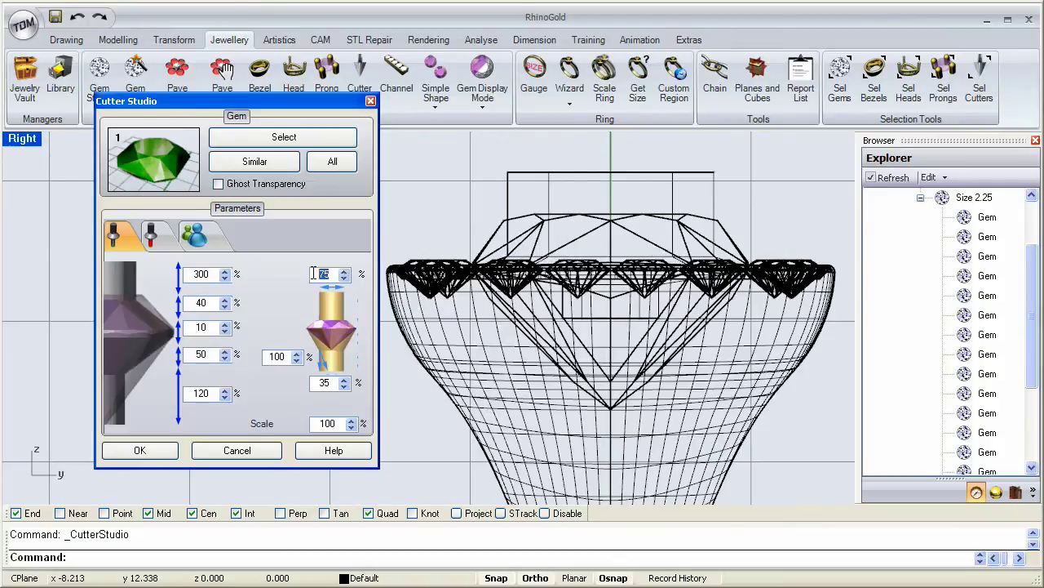
{"action": "type", "text": "100"}
Step: Set the cutter's lower shaft taper to 115% and its width to 95%
{"action": "left_click", "coordinate": [286, 355]}
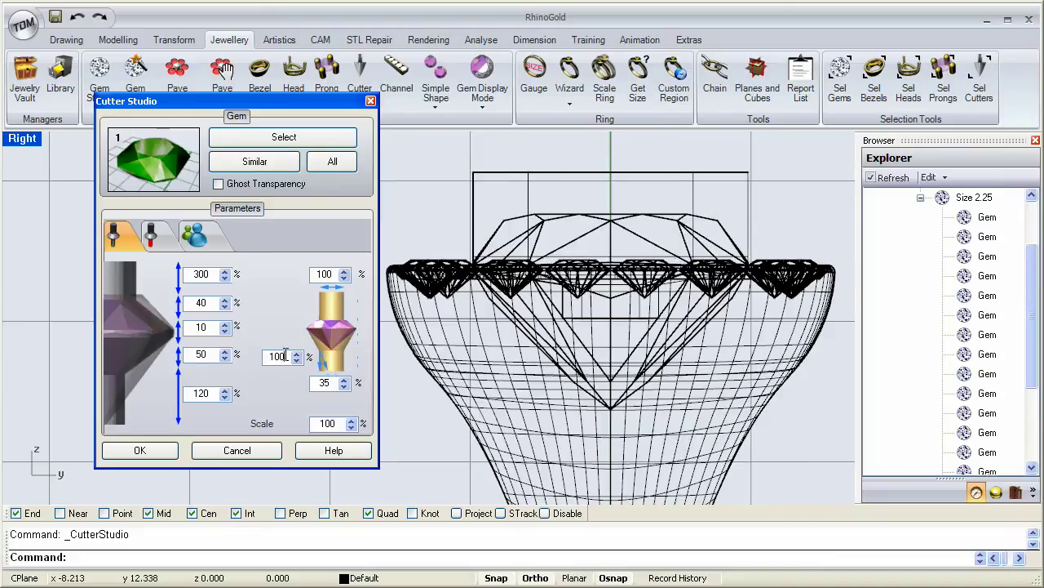
{"action": "type", "text": "145"}
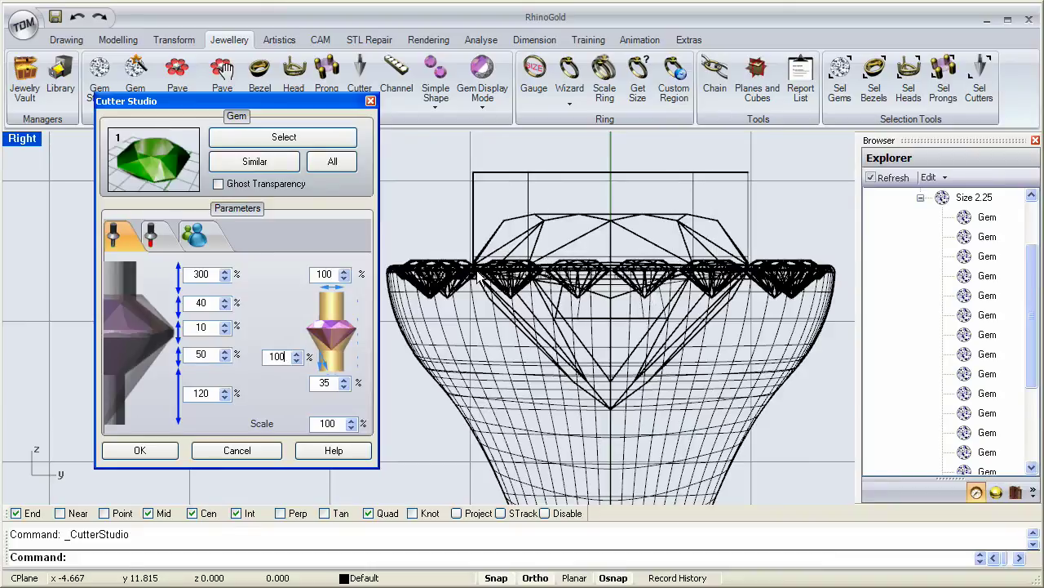
{"action": "type", "text": "115"}
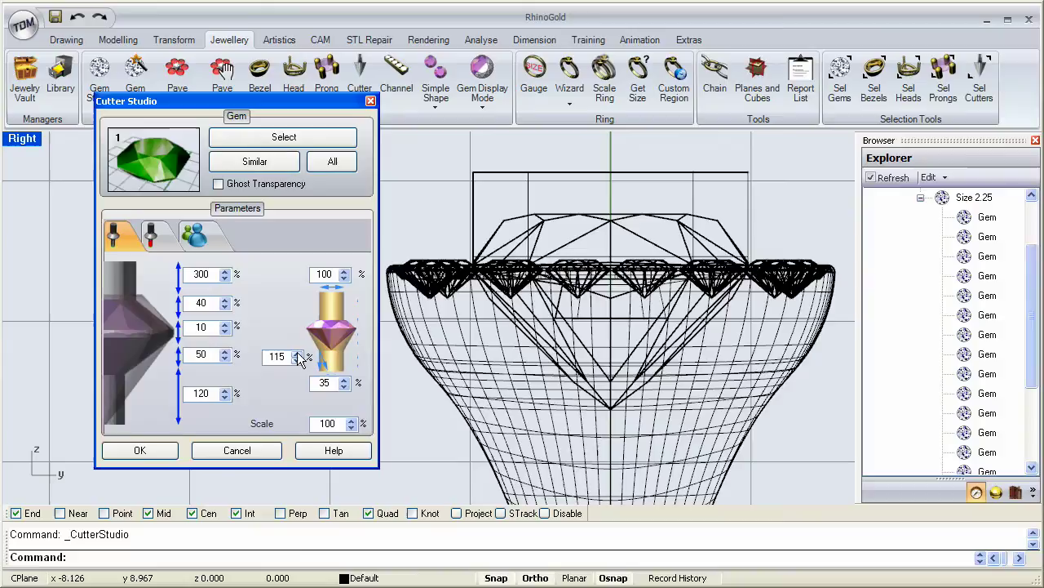
{"action": "left_click", "coordinate": [345, 380]}
{"action": "left_click", "coordinate": [345, 380]}
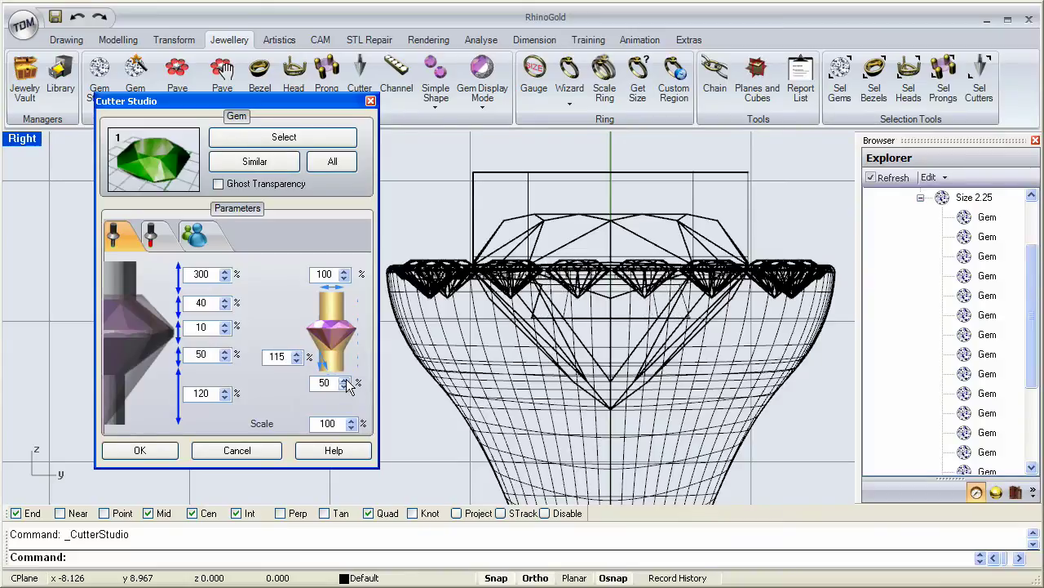
{"action": "left_click", "coordinate": [344, 379]}
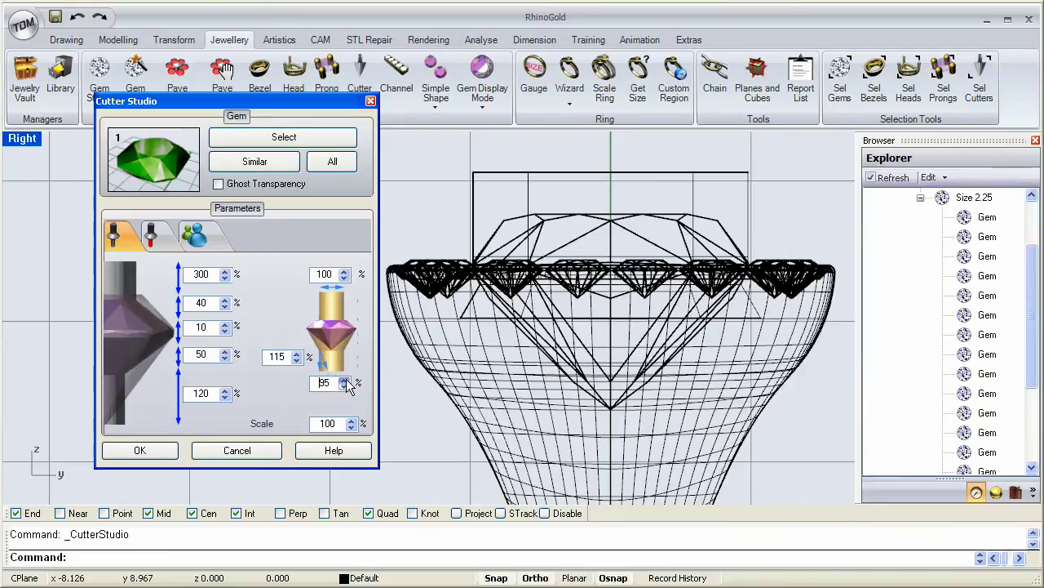
{"action": "left_click", "coordinate": [345, 386]}
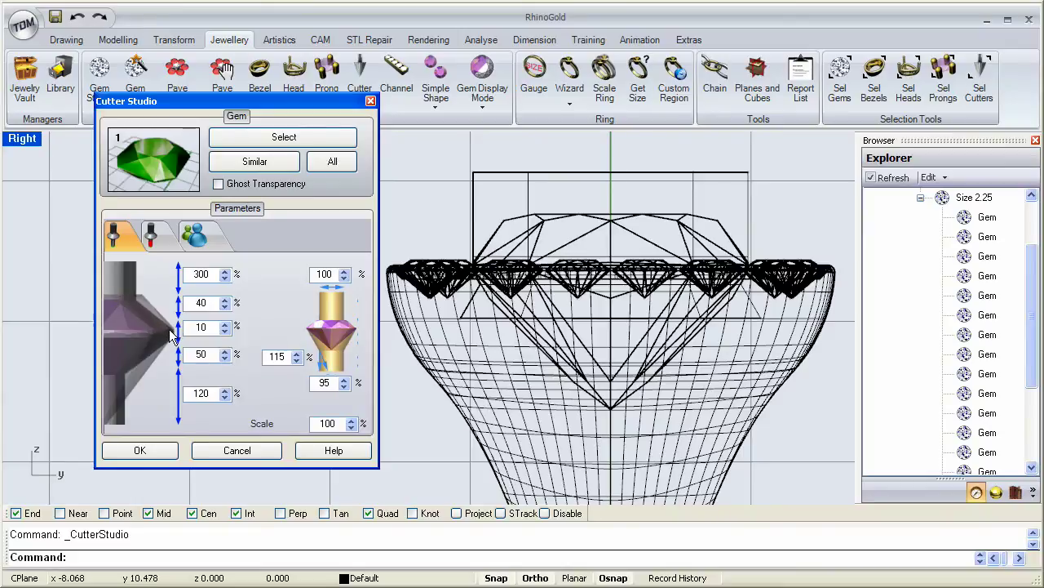
Step: Raise the cutter's girdle height to 75%
{"action": "left_click", "coordinate": [225, 324]}
{"action": "left_click", "coordinate": [225, 324]}
{"action": "left_click", "coordinate": [225, 324]}
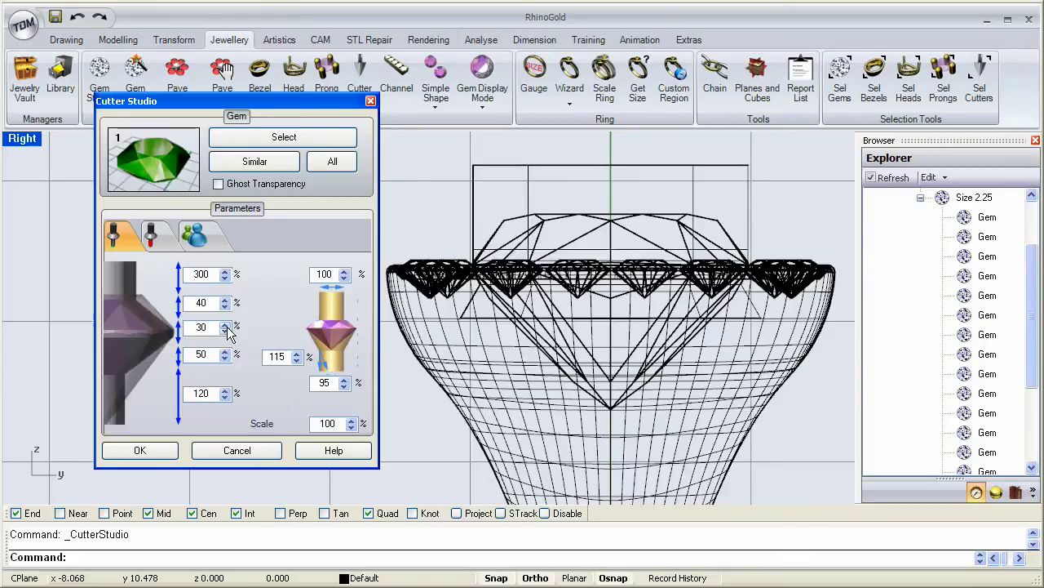
{"action": "left_click", "coordinate": [226, 324]}
{"action": "left_click", "coordinate": [226, 324]}
{"action": "left_click", "coordinate": [225, 324]}
{"action": "left_click", "coordinate": [225, 324]}
{"action": "left_click", "coordinate": [225, 324]}
{"action": "left_click", "coordinate": [225, 324]}
{"action": "left_click", "coordinate": [225, 324]}
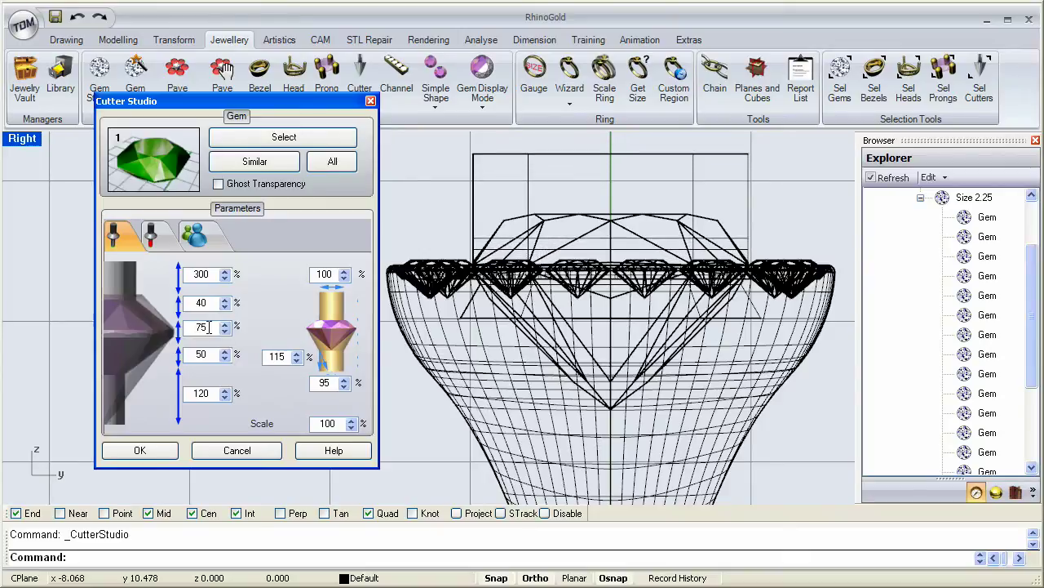
Step: Raise the cutter's crown height, just above the girdle, to 80%
{"action": "left_click", "coordinate": [225, 299]}
{"action": "left_click", "coordinate": [226, 300]}
{"action": "left_click", "coordinate": [225, 300]}
{"action": "left_click", "coordinate": [225, 300]}
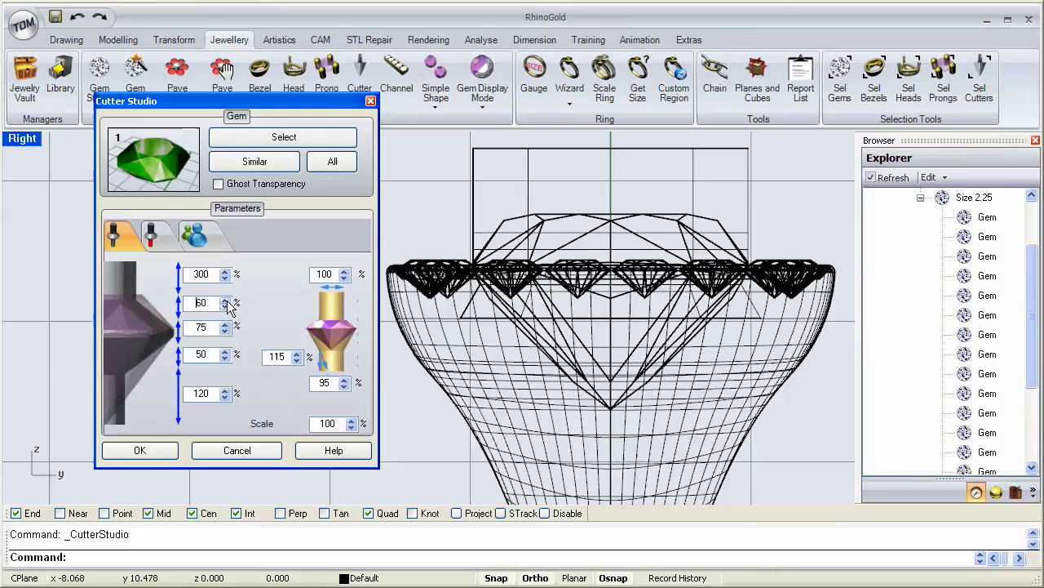
{"action": "left_click", "coordinate": [225, 300]}
{"action": "left_click", "coordinate": [225, 299]}
{"action": "left_click", "coordinate": [226, 300]}
{"action": "left_click", "coordinate": [226, 300]}
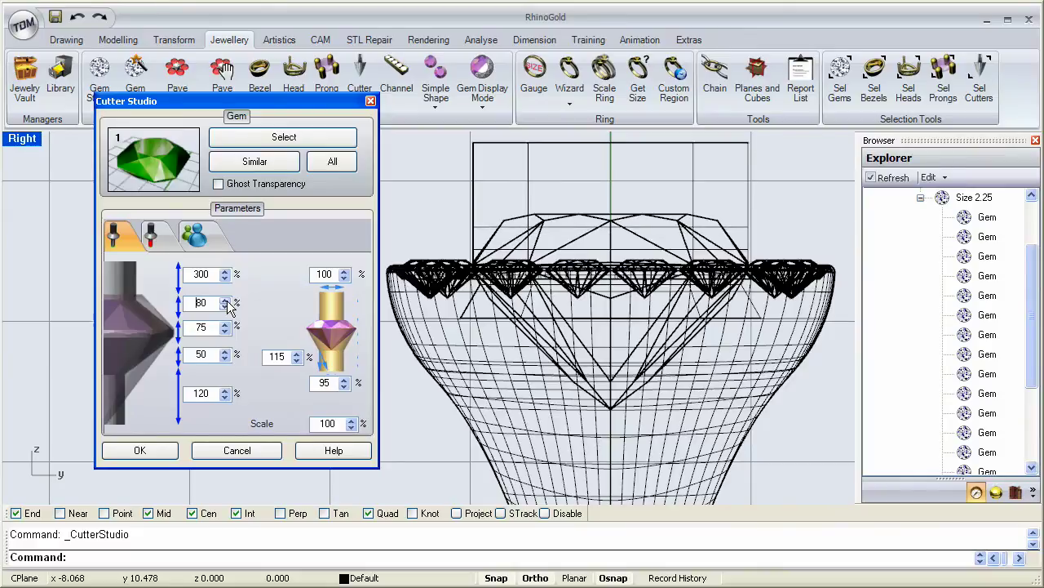
Step: Raise the cutter's height just below the girdle to 200% and reduce the lower shaft taper to 110%
{"action": "left_click", "coordinate": [225, 358]}
{"action": "left_click", "coordinate": [226, 358]}
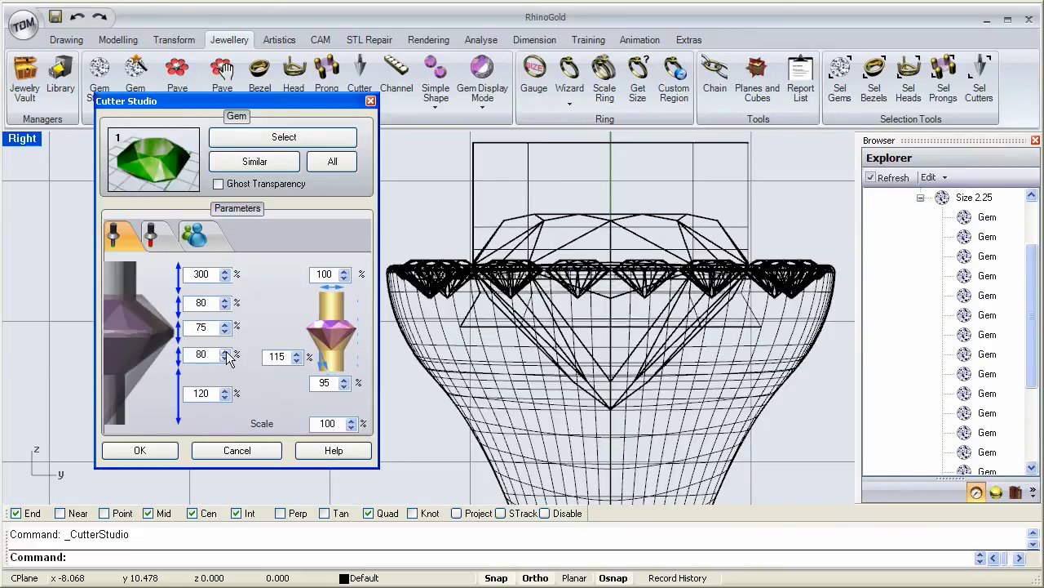
{"action": "left_click", "coordinate": [225, 358]}
{"action": "left_click", "coordinate": [225, 352]}
{"action": "left_click", "coordinate": [225, 352]}
{"action": "left_click", "coordinate": [225, 352]}
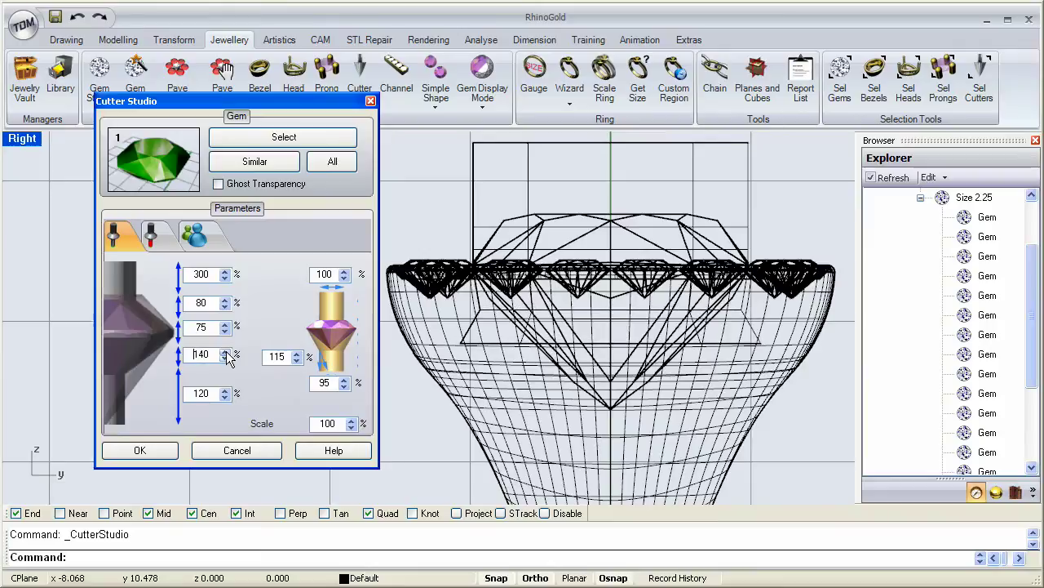
{"action": "left_click", "coordinate": [225, 352]}
{"action": "left_click", "coordinate": [225, 352]}
{"action": "left_click", "coordinate": [225, 352]}
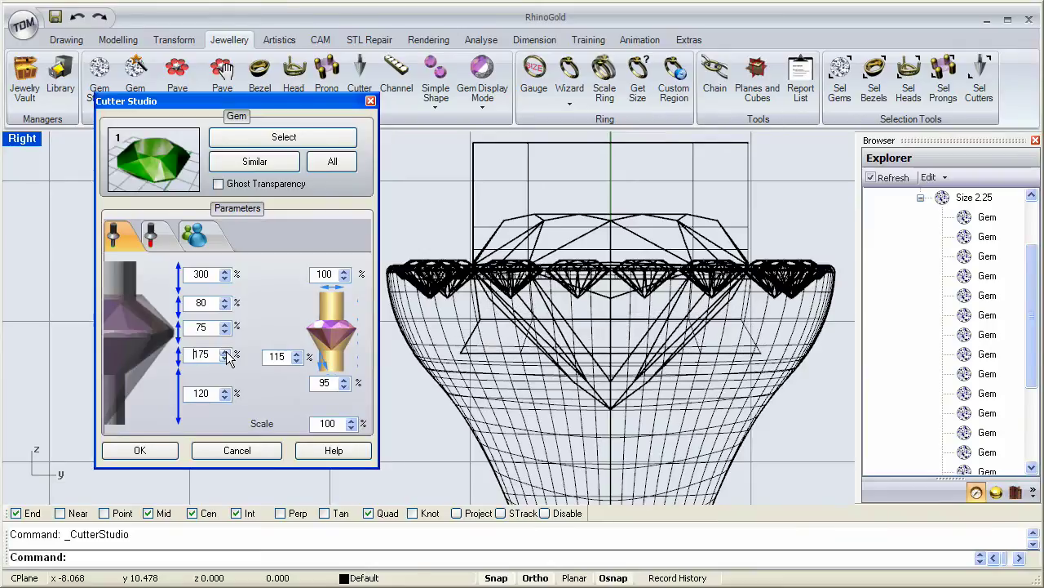
{"action": "left_click", "coordinate": [226, 353]}
{"action": "left_click", "coordinate": [226, 353]}
{"action": "left_click", "coordinate": [226, 352]}
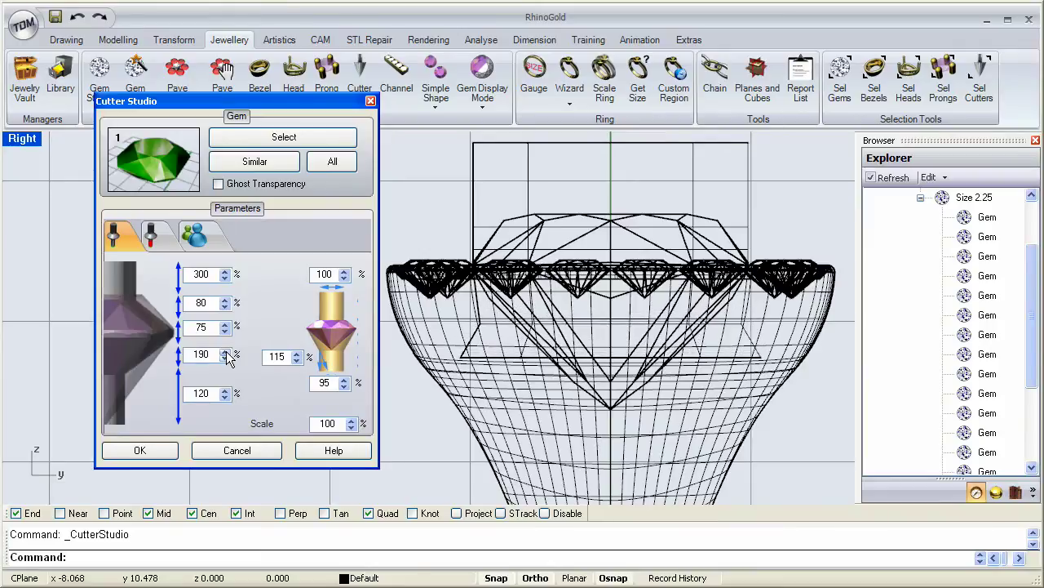
{"action": "left_click", "coordinate": [226, 353]}
{"action": "left_click", "coordinate": [227, 352]}
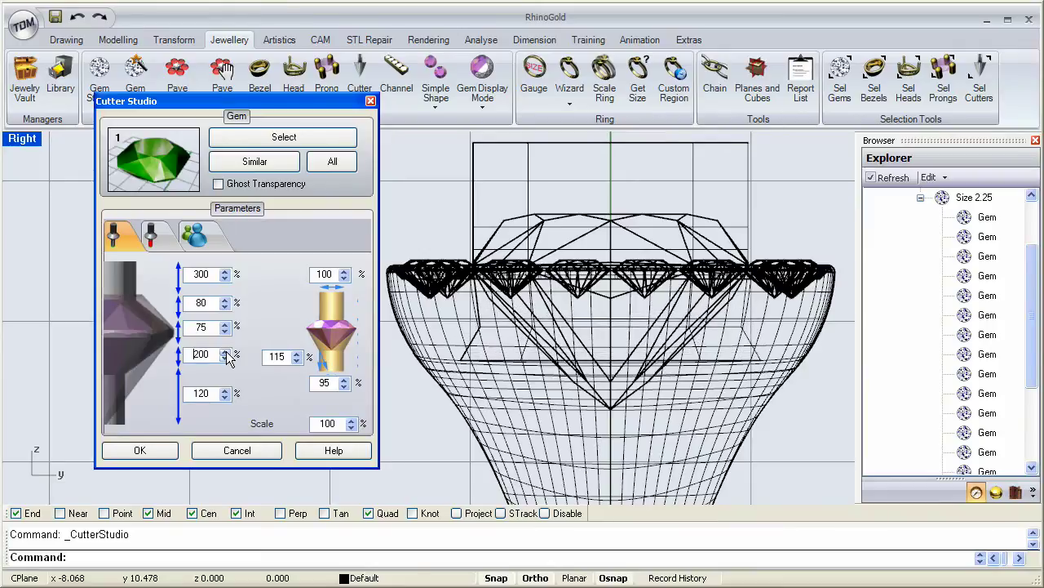
{"action": "left_click", "coordinate": [297, 360]}
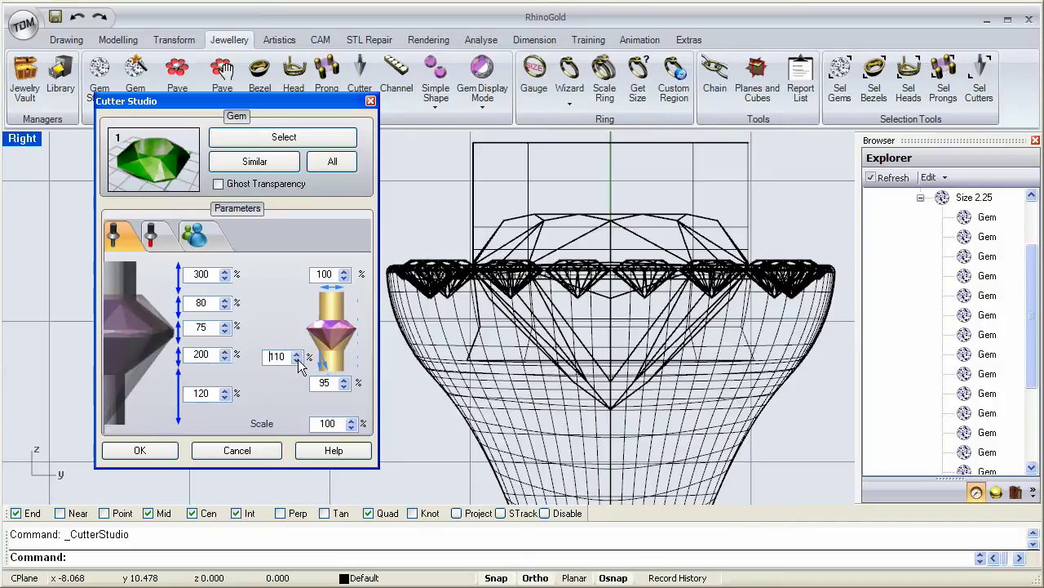
Step: Reduce the width of the cutter's lower shaft to 70%
{"action": "left_click", "coordinate": [344, 387]}
{"action": "left_click", "coordinate": [345, 387]}
{"action": "left_click", "coordinate": [345, 387]}
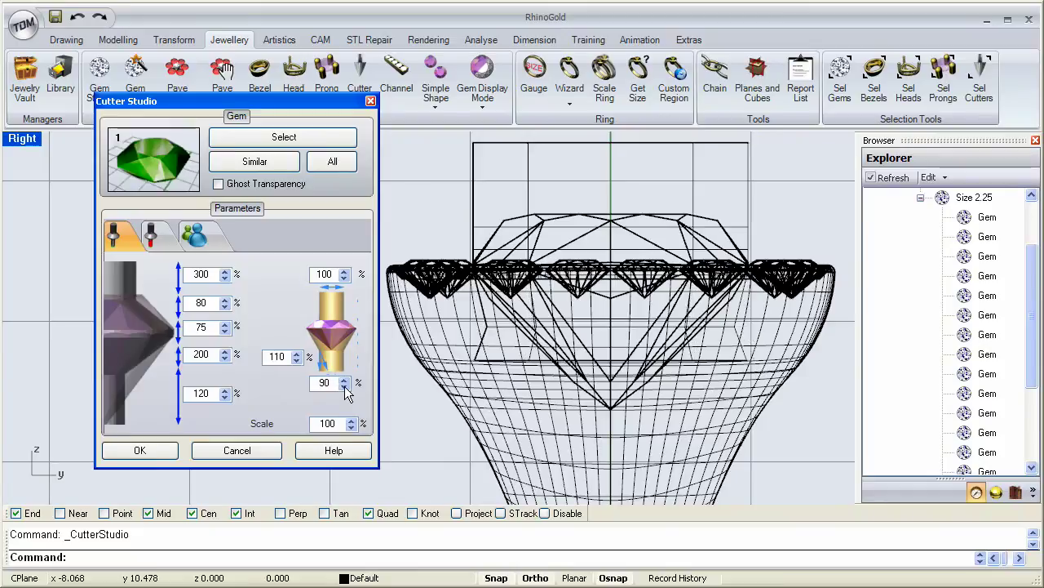
{"action": "left_click", "coordinate": [346, 386]}
{"action": "left_click", "coordinate": [345, 387]}
{"action": "left_click", "coordinate": [346, 387]}
{"action": "left_click", "coordinate": [346, 387]}
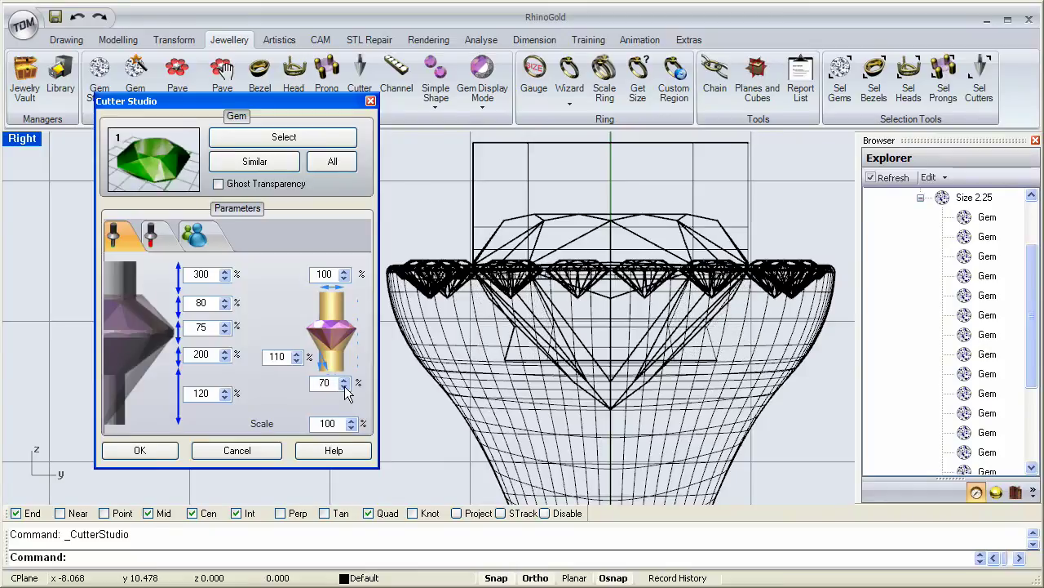
Step: Extend the height of the cutter's lower shaft to 400%
{"action": "left_click", "coordinate": [225, 390]}
{"action": "left_click", "coordinate": [226, 390]}
{"action": "left_click", "coordinate": [225, 390]}
{"action": "left_click", "coordinate": [225, 390]}
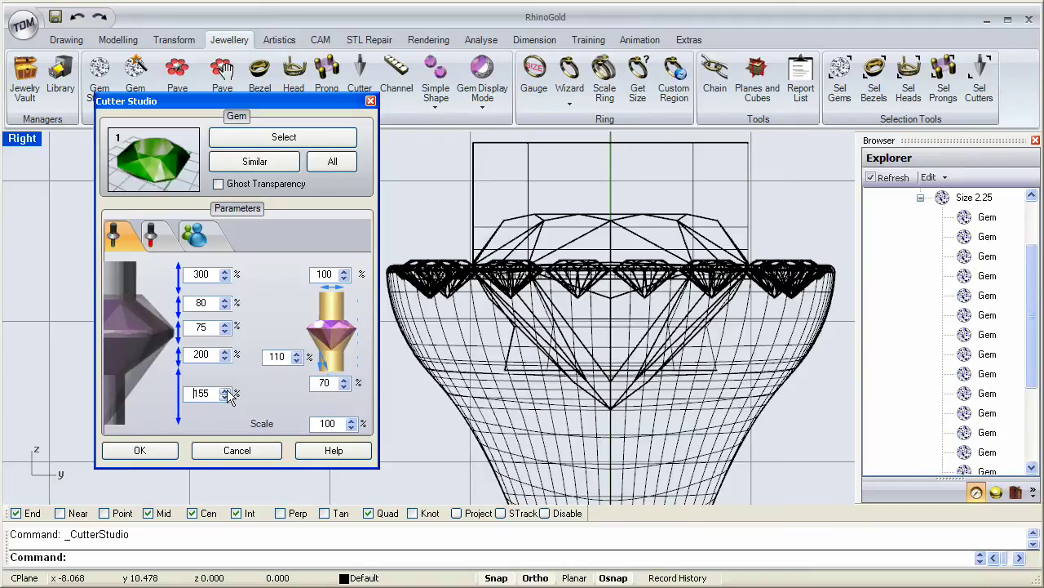
{"action": "left_click", "coordinate": [225, 390]}
{"action": "left_click", "coordinate": [225, 390]}
{"action": "left_click", "coordinate": [225, 390]}
{"action": "left_click", "coordinate": [225, 390]}
{"action": "left_click", "coordinate": [225, 390]}
{"action": "left_click", "coordinate": [226, 390]}
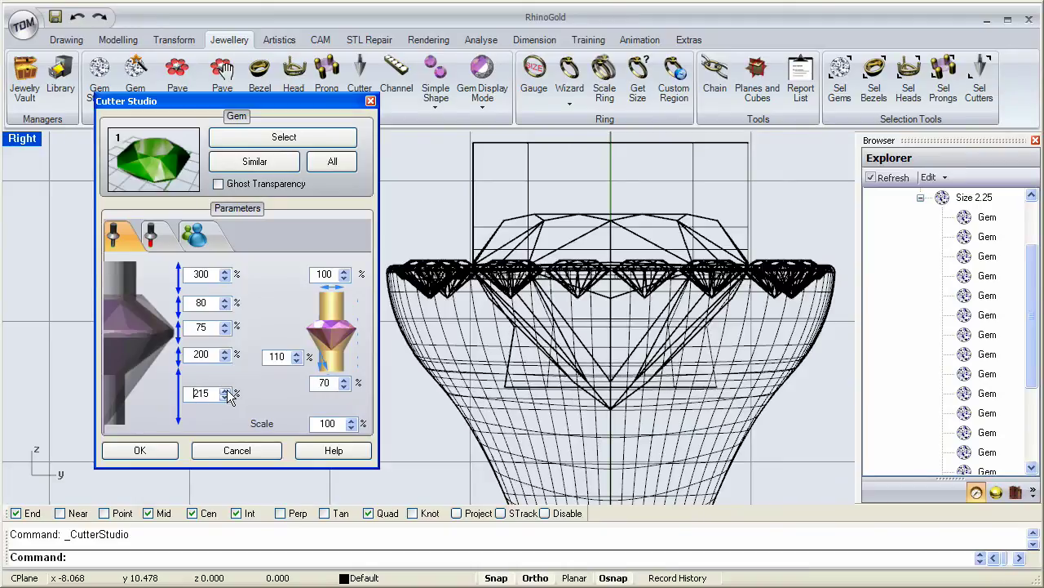
{"action": "left_click", "coordinate": [225, 390]}
{"action": "left_click", "coordinate": [225, 390]}
{"action": "left_click_drag", "start_coordinate": [214, 393], "coordinate": [186, 392]}
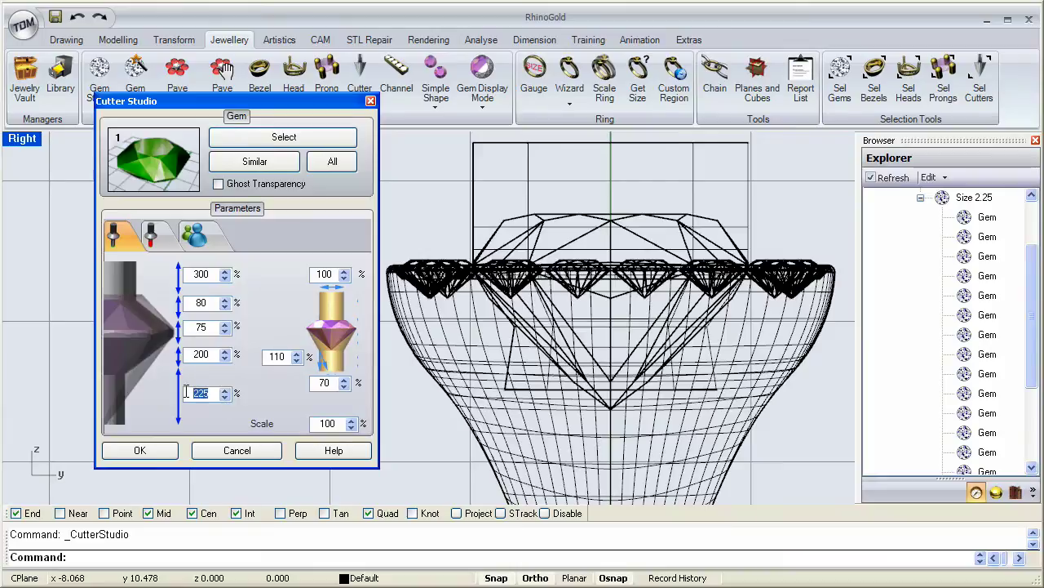
{"action": "type", "text": "400"}
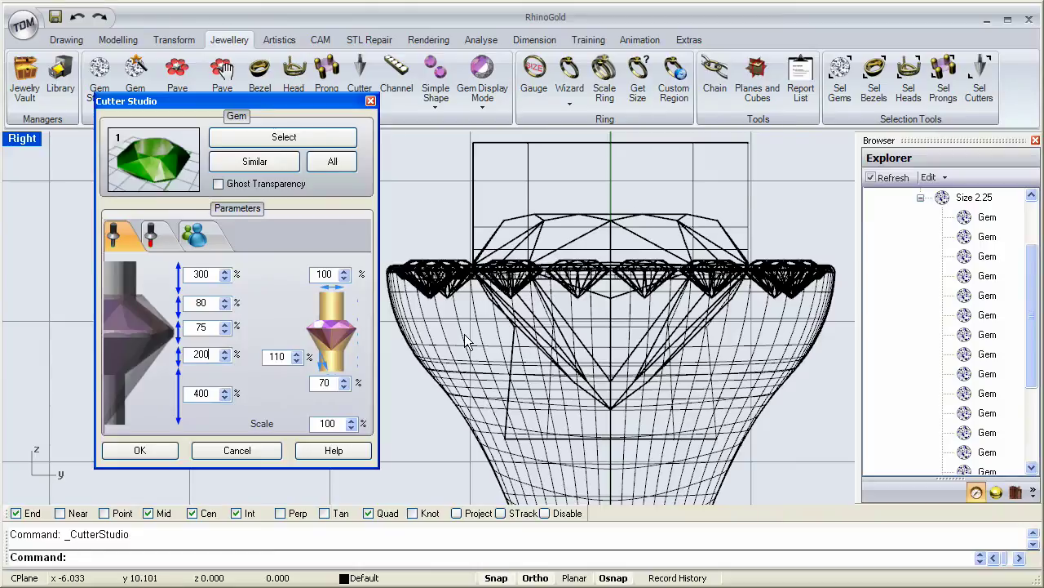
Step: Check the centre gem's cutter against the ring in the Perspective view and accept its settings to create it
{"action": "double_click", "coordinate": [35, 140]}
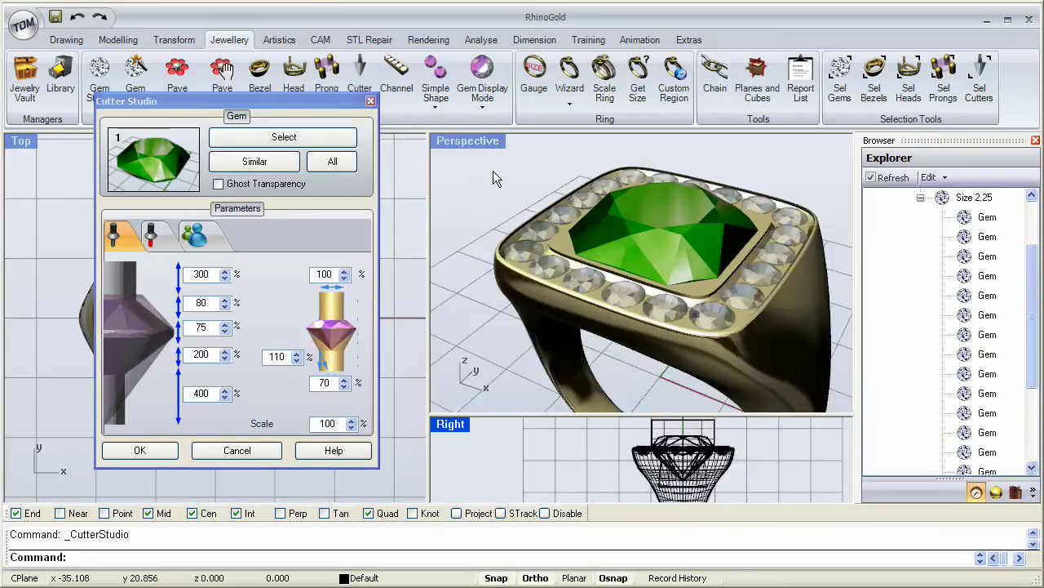
{"action": "left_click", "coordinate": [470, 144]}
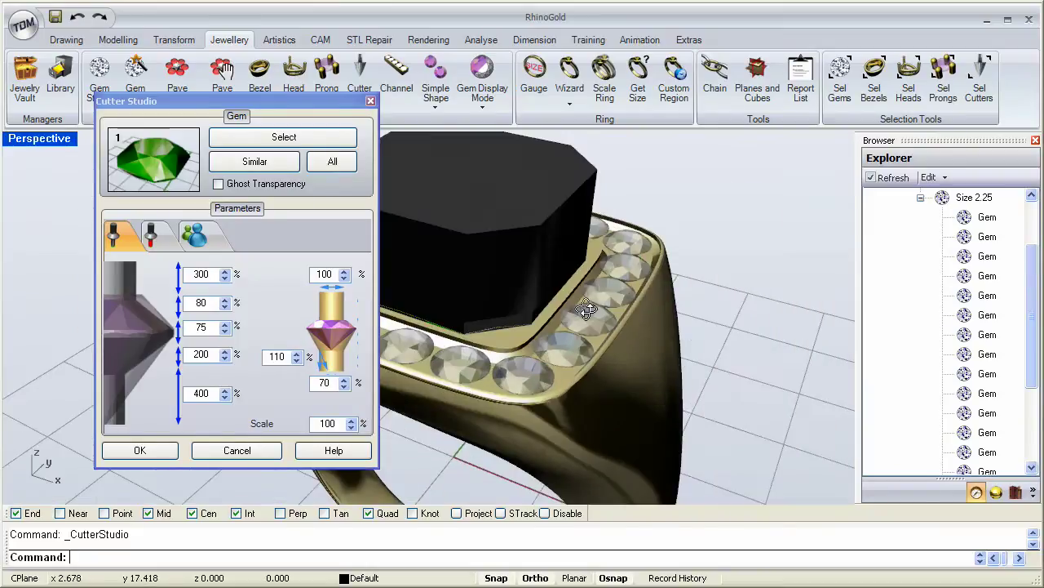
{"action": "scroll", "coordinate": [586, 309], "scroll_direction": "down", "scroll_amount": 5}
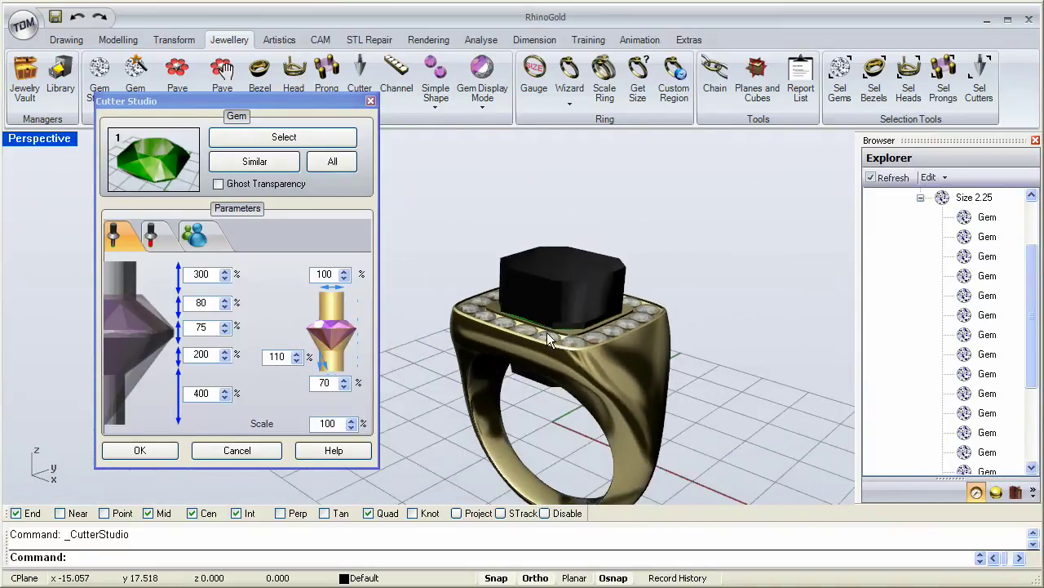
{"action": "mouse_move", "coordinate": [548, 341]}
{"action": "right_mouse_down"}
{"action": "mouse_move", "coordinate": [581, 314]}
{"action": "mouse_move", "coordinate": [595, 277]}
{"action": "mouse_move", "coordinate": [582, 212]}
{"action": "mouse_move", "coordinate": [533, 342]}
{"action": "right_mouse_up"}
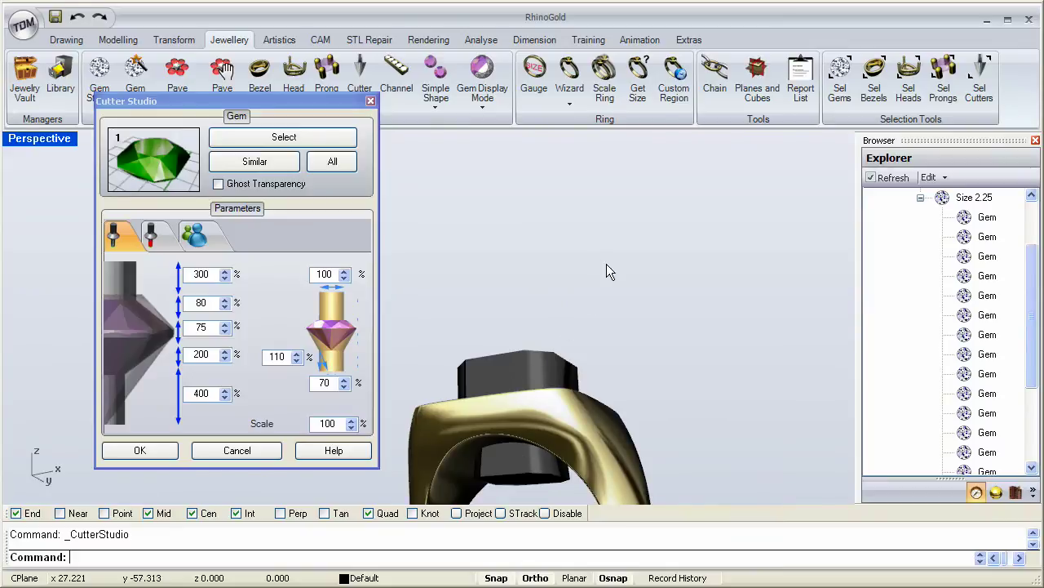
{"action": "right_click_drag", "start_coordinate": [607, 271], "coordinate": [577, 260]}
{"action": "scroll", "coordinate": [572, 232], "scroll_direction": "up", "scroll_amount": 1}
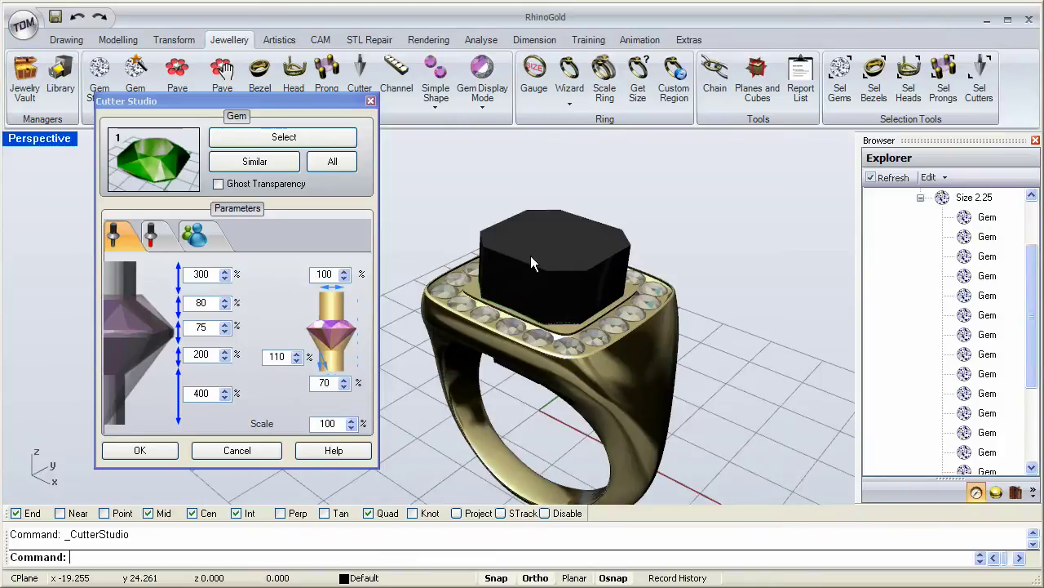
{"action": "scroll", "coordinate": [530, 262], "scroll_direction": "up", "scroll_amount": 1}
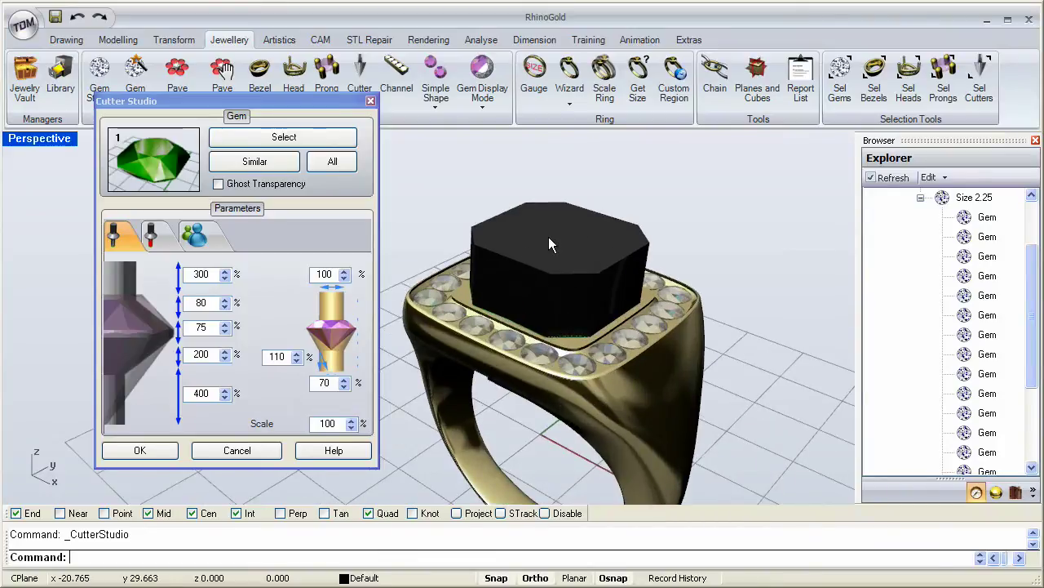
{"action": "left_click", "coordinate": [156, 447]}
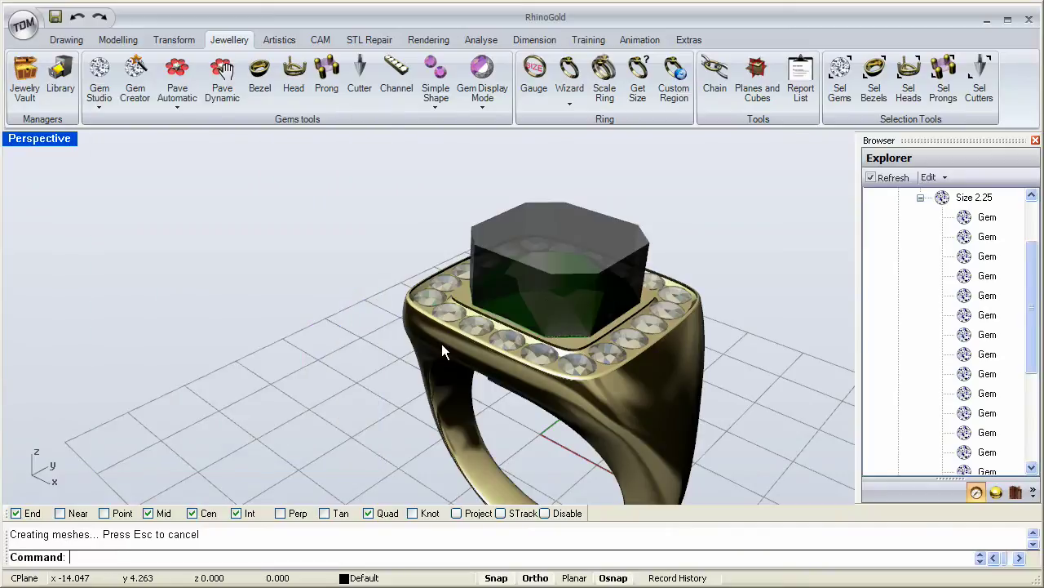
Step: Try to subtract the centre gem's cutter from the ring with Boolean Difference, deleting the input
{"action": "right_click_drag", "start_coordinate": [500, 313], "coordinate": [506, 362]}
{"action": "scroll", "coordinate": [502, 351], "scroll_direction": "up", "scroll_amount": 5}
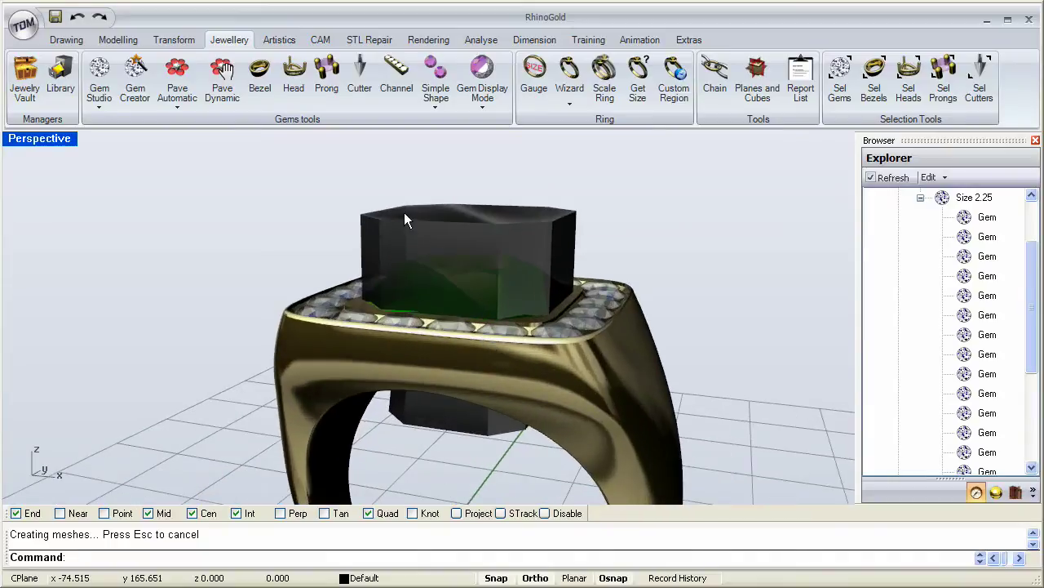
{"action": "left_click", "coordinate": [106, 40]}
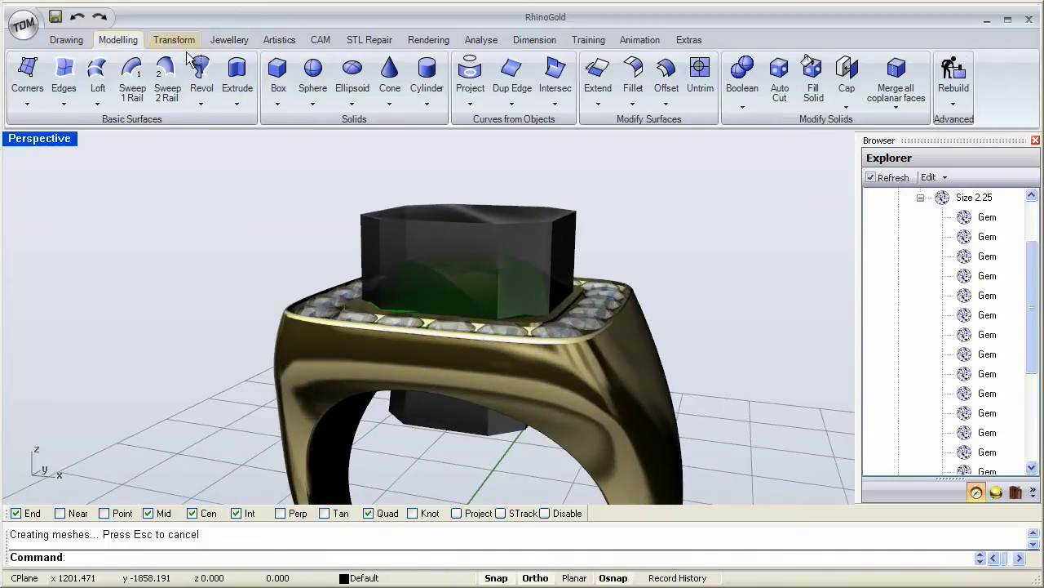
{"action": "left_click", "coordinate": [747, 104]}
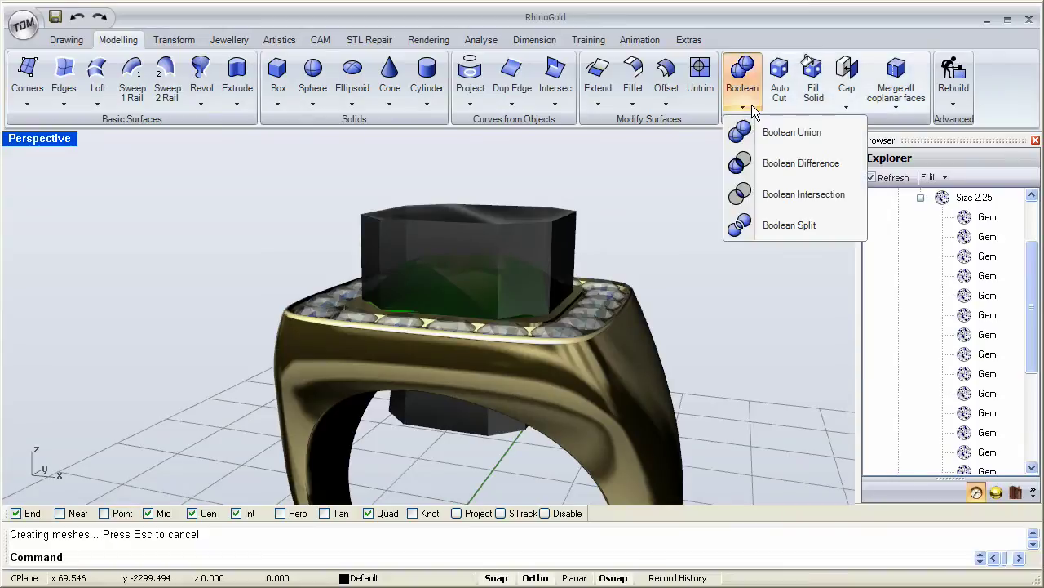
{"action": "left_click", "coordinate": [786, 166]}
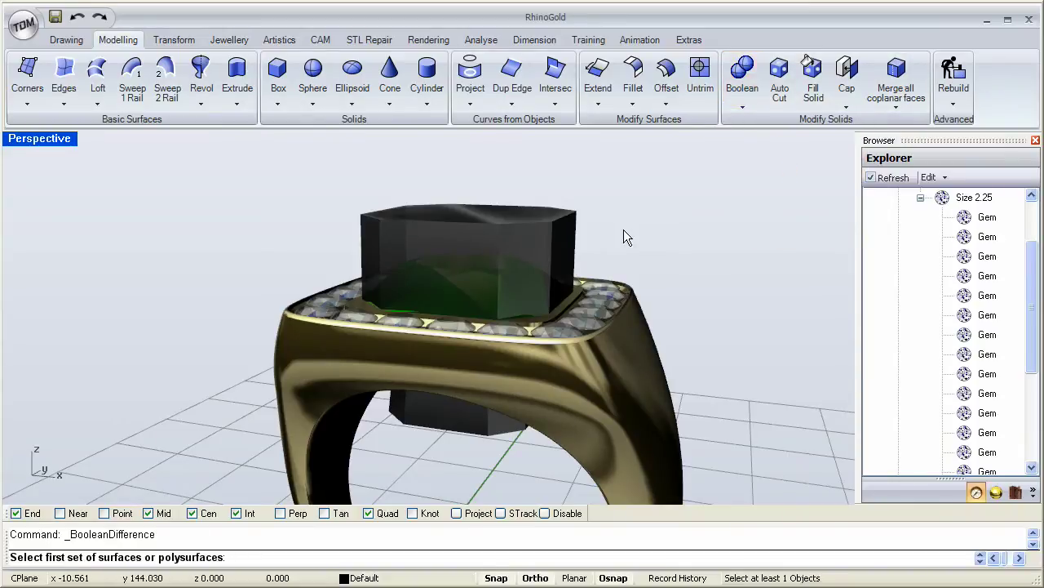
{"action": "left_click", "coordinate": [644, 365]}
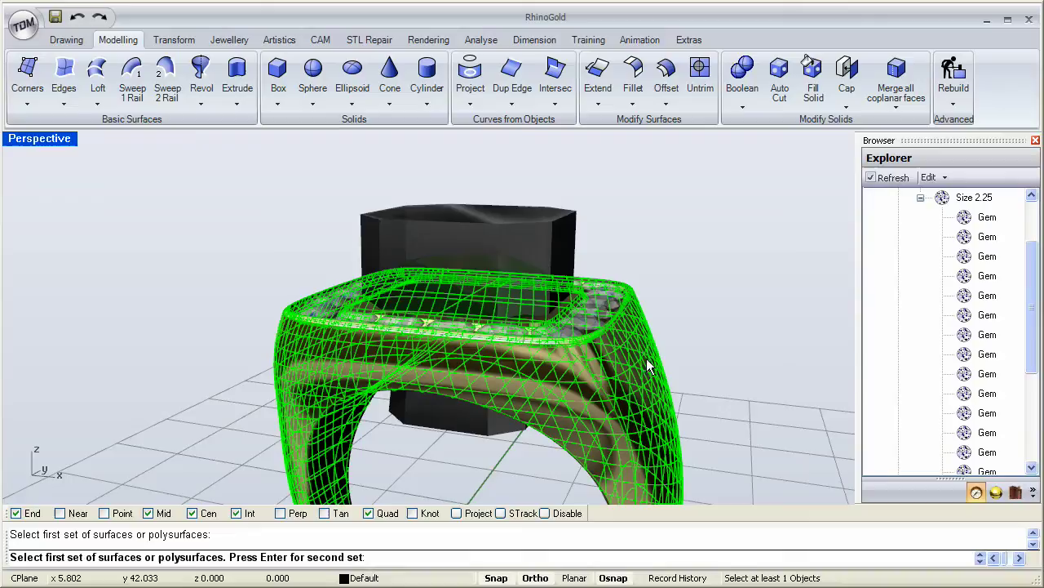
{"action": "right_click", "coordinate": [674, 247]}
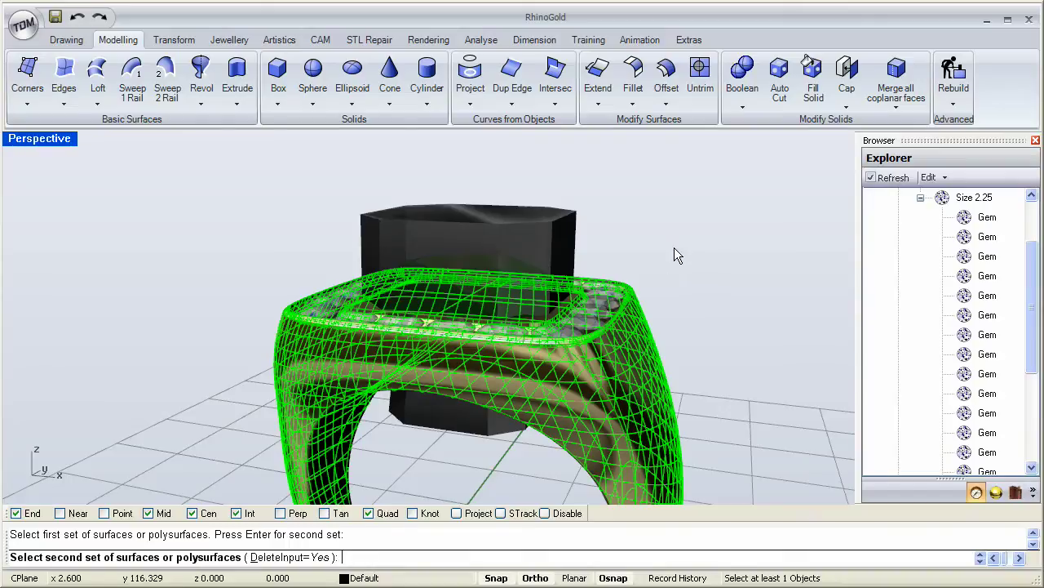
{"action": "left_click", "coordinate": [568, 229]}
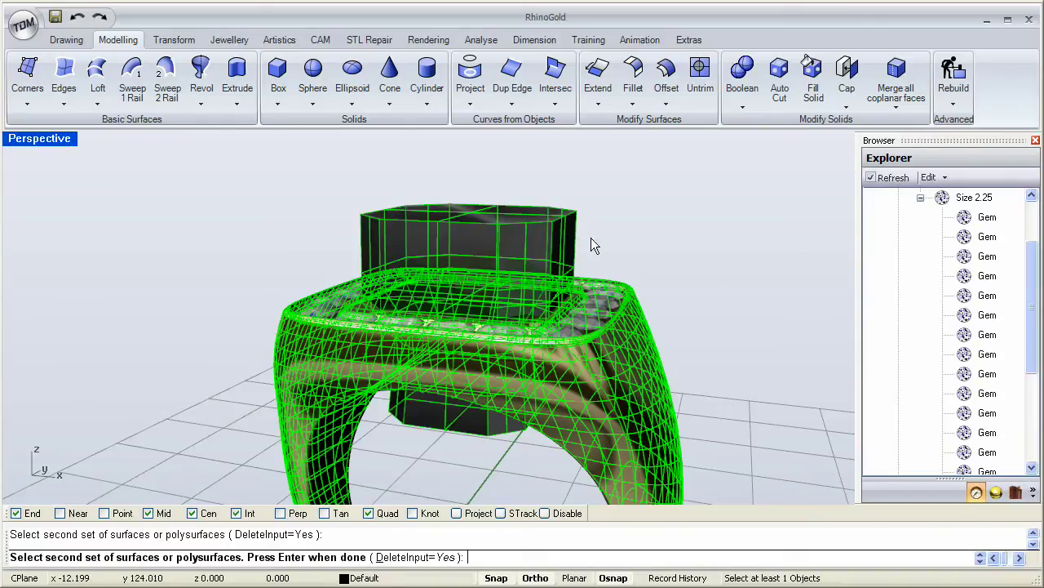
{"action": "right_click", "coordinate": [653, 239]}
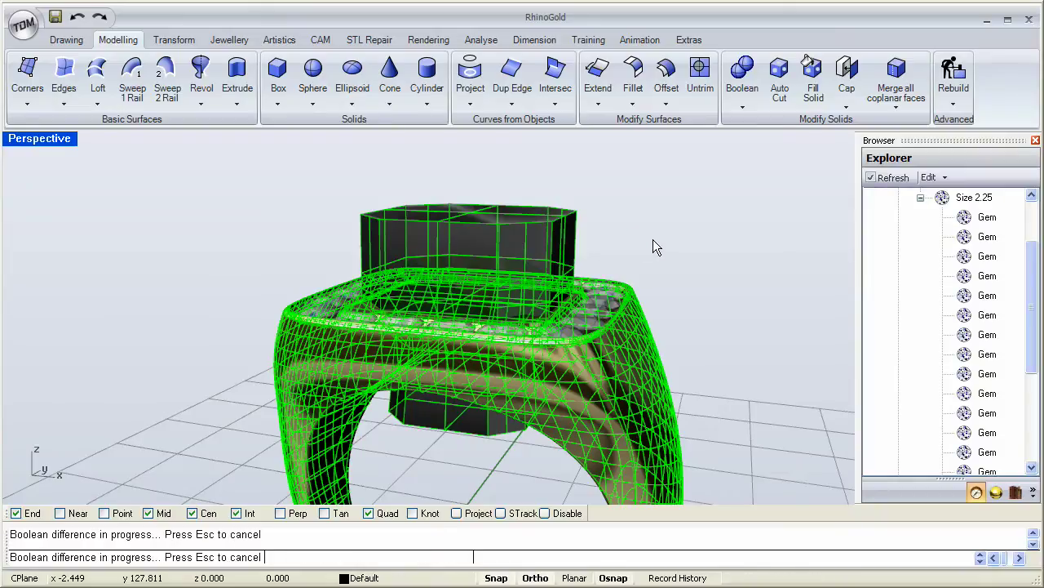
Step: Inspect the cut around the centre gem and undo the Boolean Difference
{"action": "right_click_drag", "start_coordinate": [668, 209], "coordinate": [510, 250]}
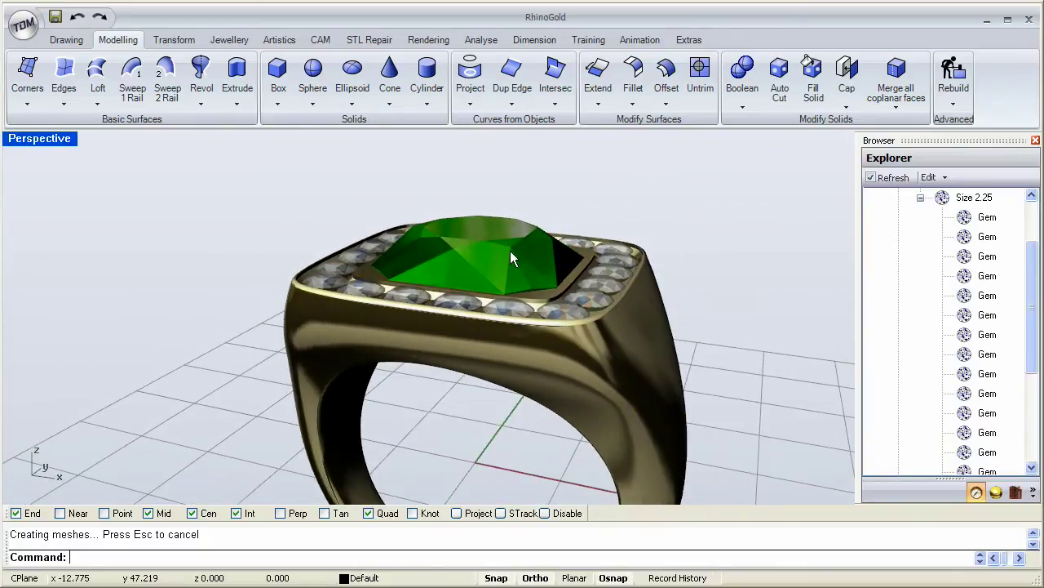
{"action": "left_click", "coordinate": [510, 250]}
{"action": "left_click", "coordinate": [629, 208]}
{"action": "key", "text": "ctrl+z"}
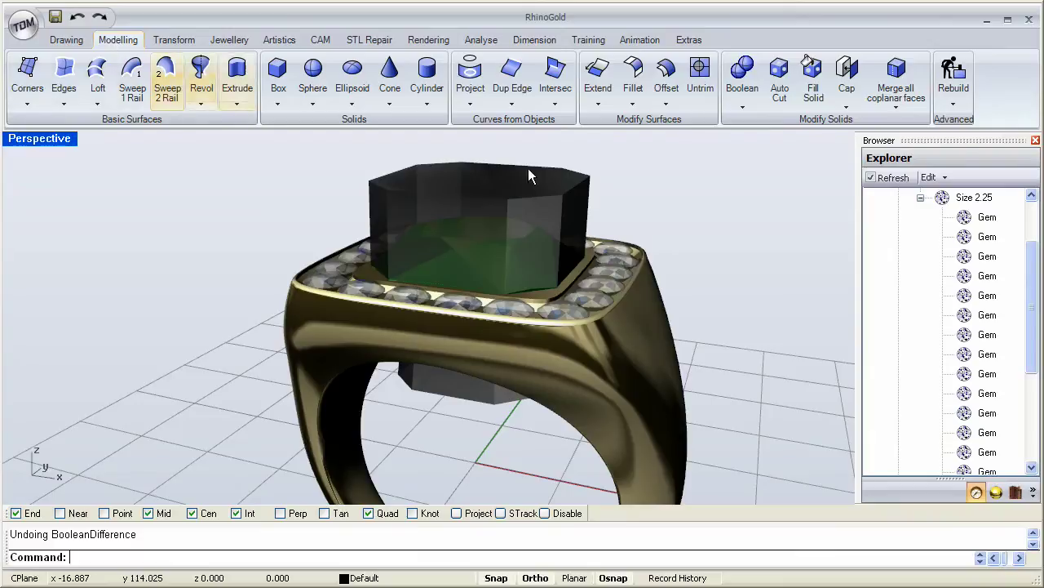
Step: Subtract the centre gem's cutter from the ring body with Boolean Difference, deleting the input
{"action": "left_click", "coordinate": [745, 109]}
{"action": "left_click", "coordinate": [782, 166]}
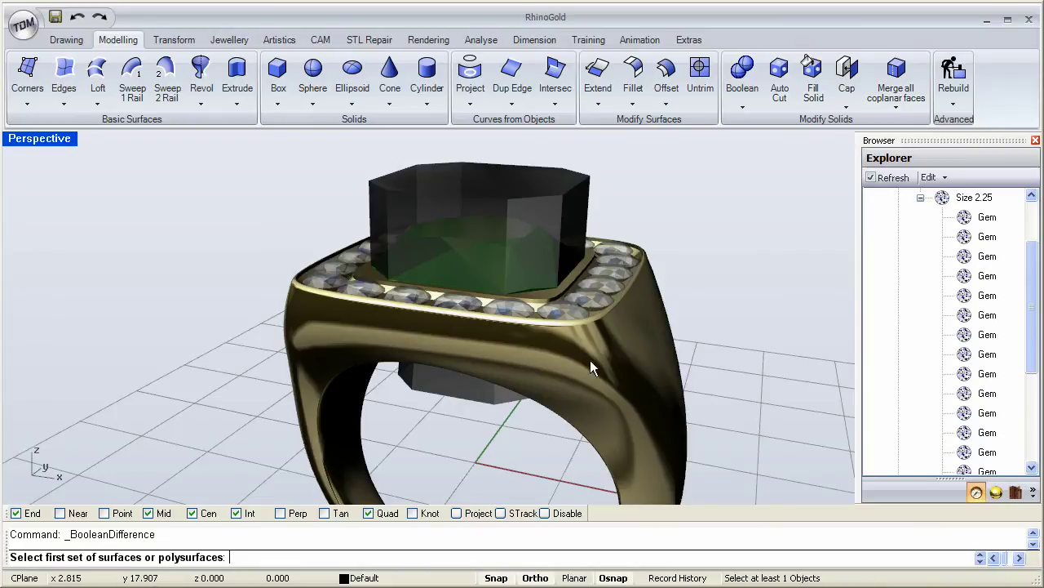
{"action": "left_click", "coordinate": [658, 346]}
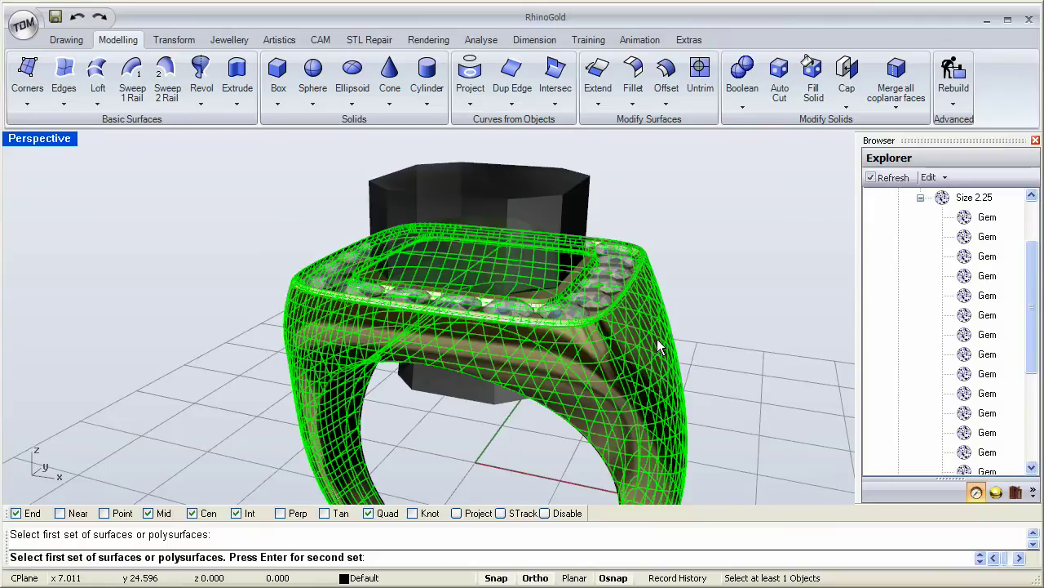
{"action": "key", "text": "Return"}
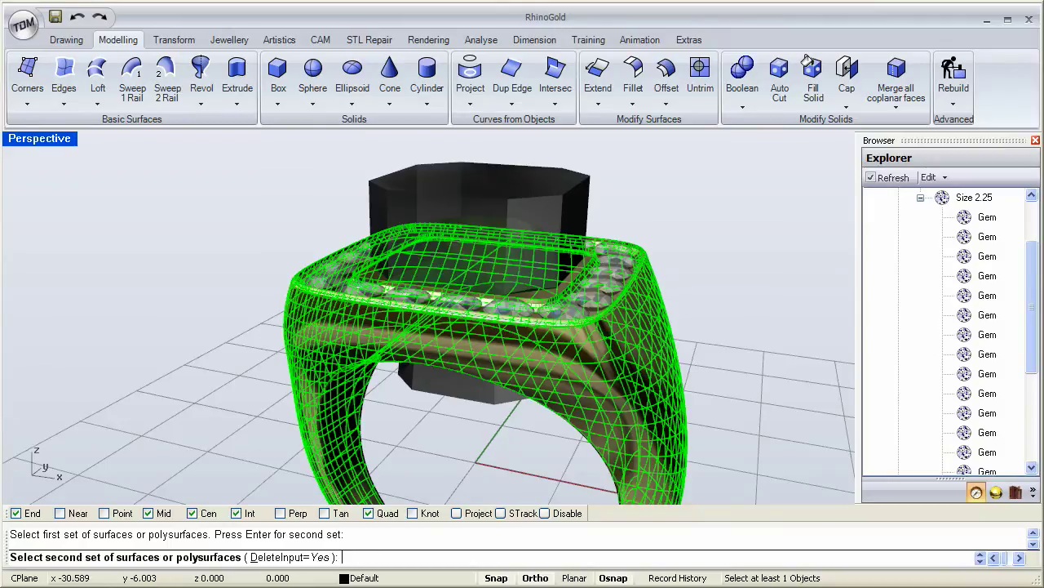
{"action": "left_click", "coordinate": [527, 180]}
{"action": "key", "text": "Return"}
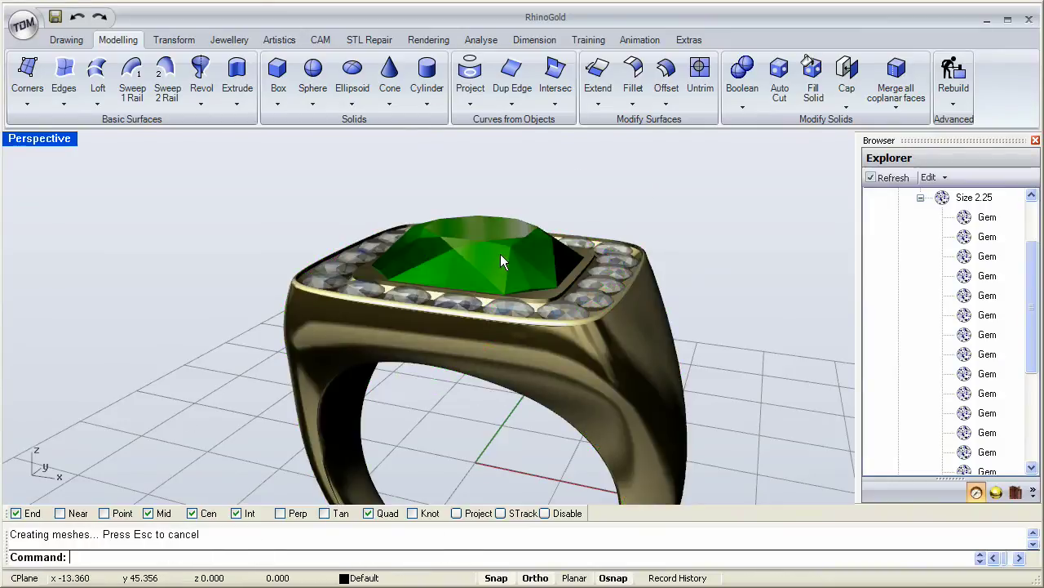
Step: Hide the green centre gem and inspect the seat cut into the ring
{"action": "left_click", "coordinate": [500, 255]}
{"action": "middle_click", "coordinate": [606, 219]}
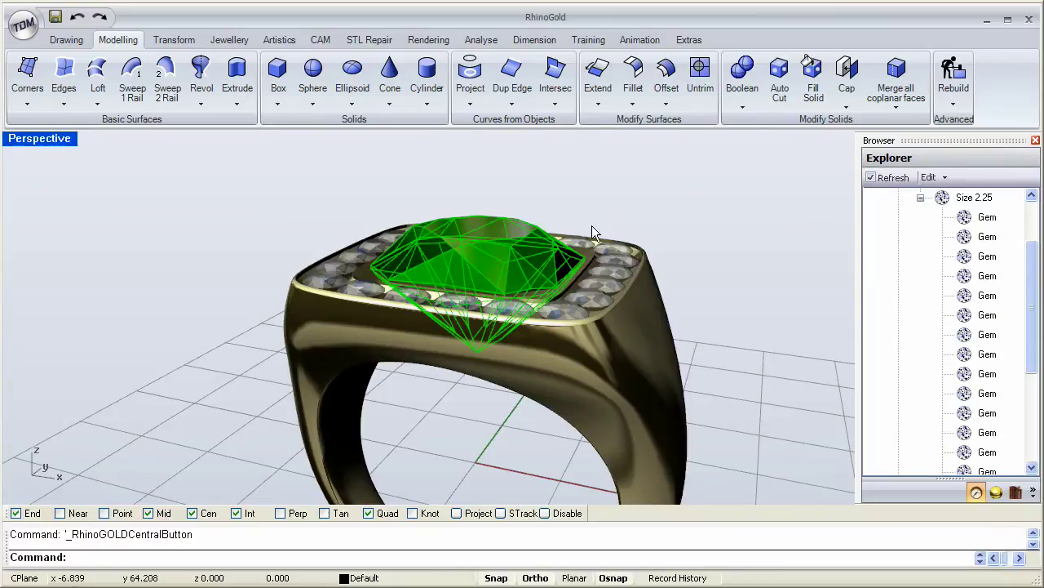
{"action": "key", "text": "ctrl+h"}
{"action": "right_click_drag", "start_coordinate": [582, 199], "coordinate": [541, 219]}
{"action": "right_click_drag", "start_coordinate": [377, 294], "coordinate": [482, 417]}
{"action": "right_click_drag", "start_coordinate": [599, 380], "coordinate": [486, 351]}
Step: Start a new cutter in Cutter Studio for the small round gem at the ring's front corner
{"action": "left_click", "coordinate": [515, 363]}
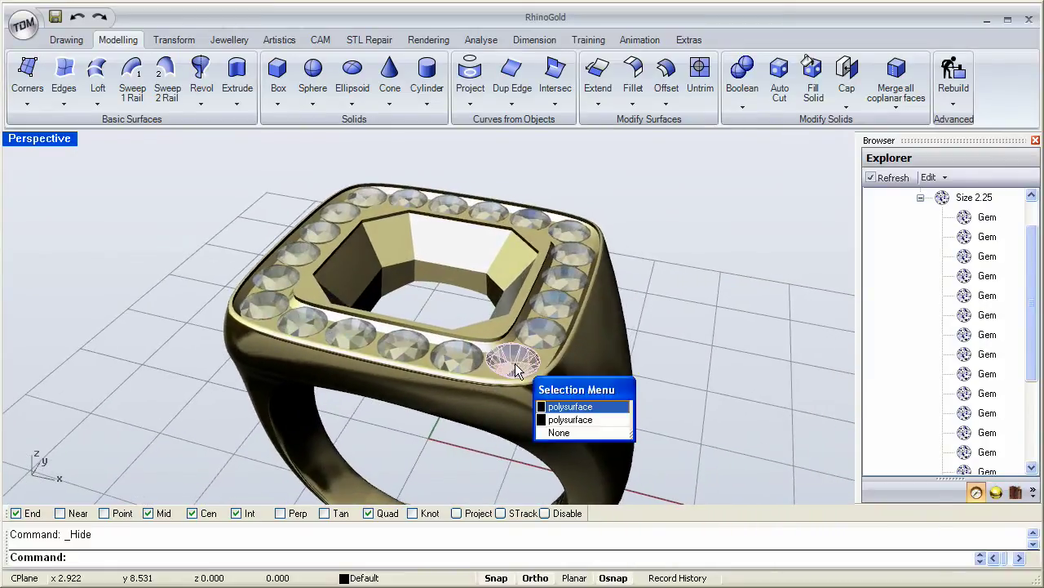
{"action": "left_click", "coordinate": [562, 407]}
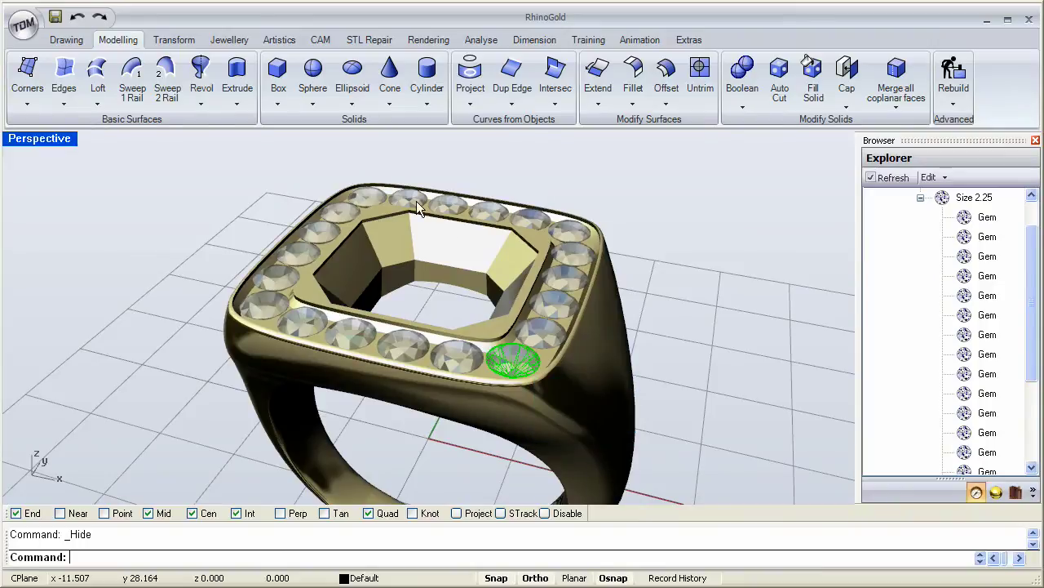
{"action": "left_click", "coordinate": [229, 40]}
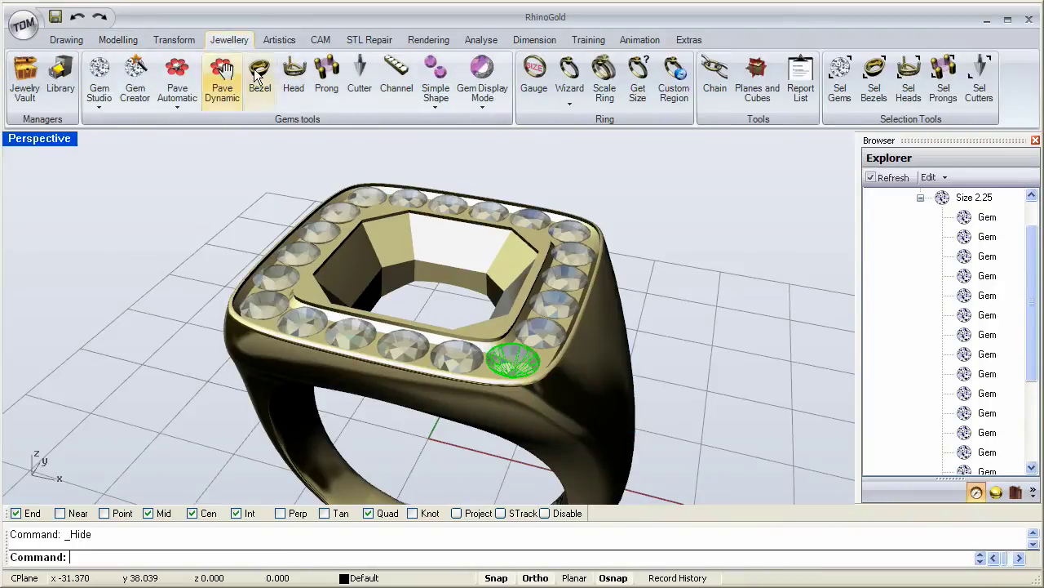
{"action": "left_click", "coordinate": [364, 75]}
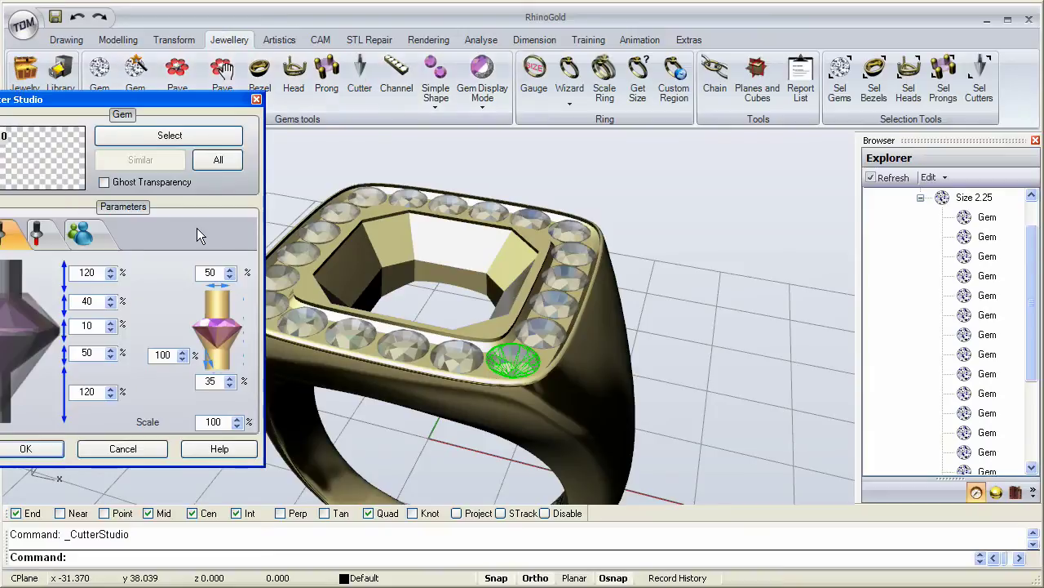
{"action": "left_click", "coordinate": [138, 135]}
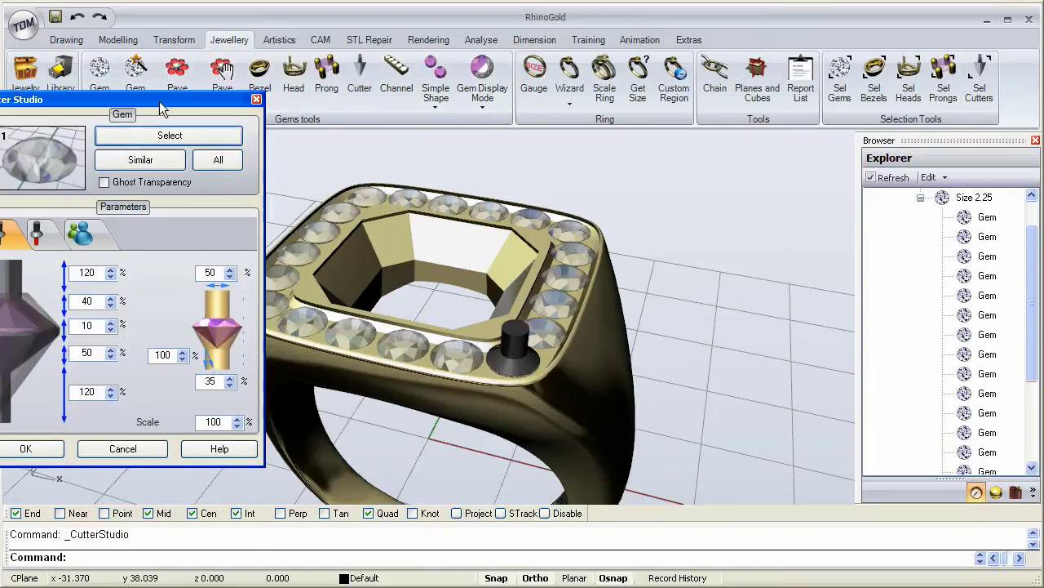
{"action": "left_click_drag", "start_coordinate": [161, 103], "coordinate": [211, 107]}
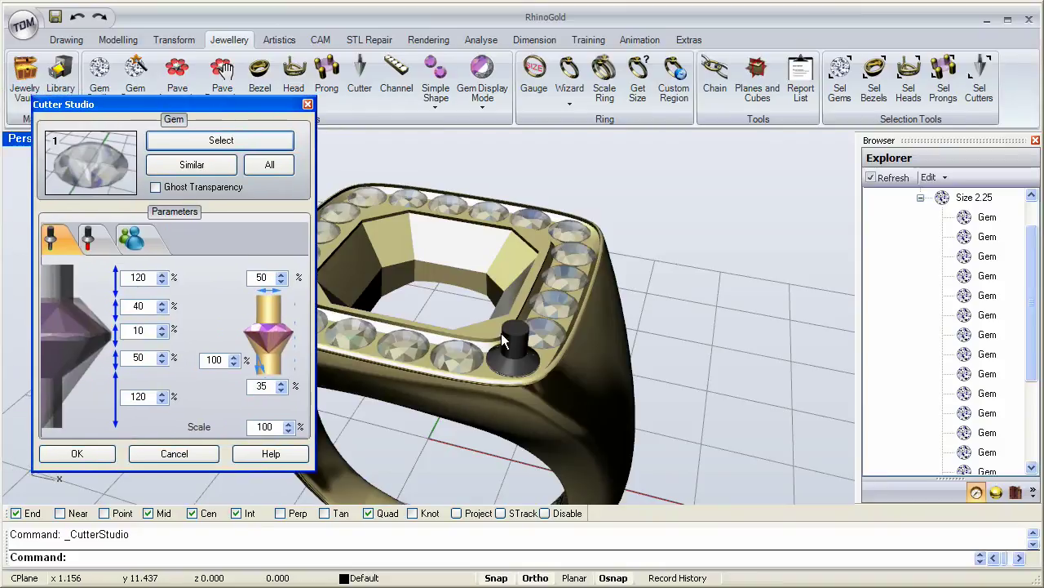
{"action": "double_click", "coordinate": [21, 140]}
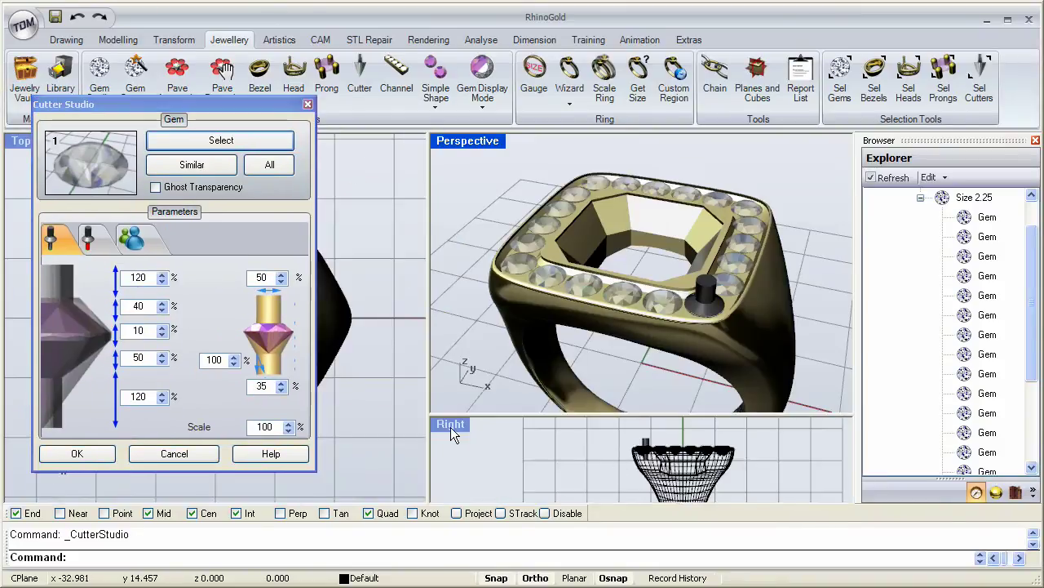
Step: Enlarge the Perspective view and show it in wireframe, with the Cutter Studio dialog moved clear of the ring's corner gem
{"action": "double_click", "coordinate": [451, 423]}
{"action": "scroll", "coordinate": [438, 298], "scroll_direction": "up", "scroll_amount": 5}
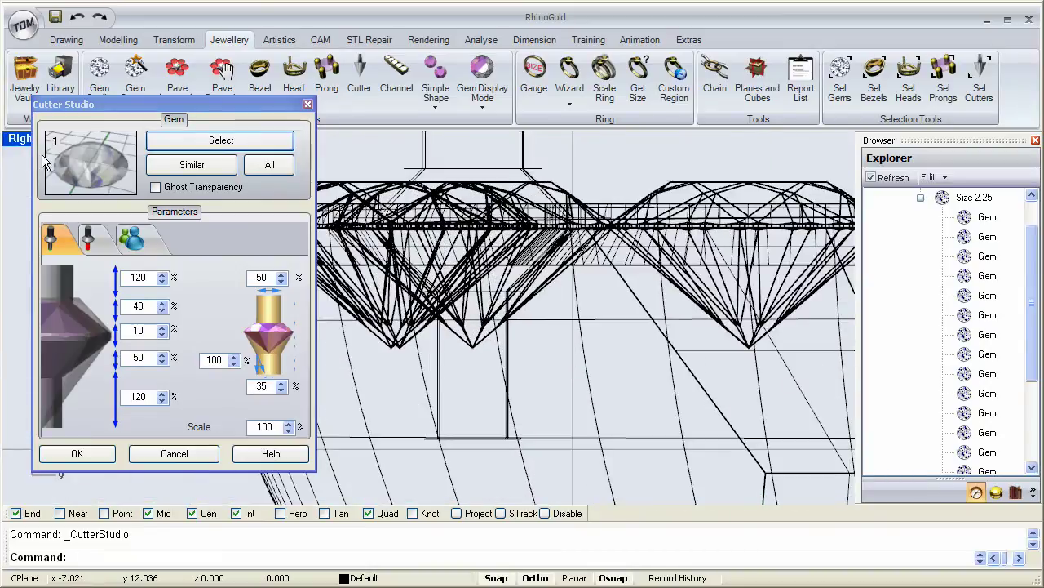
{"action": "double_click", "coordinate": [18, 139]}
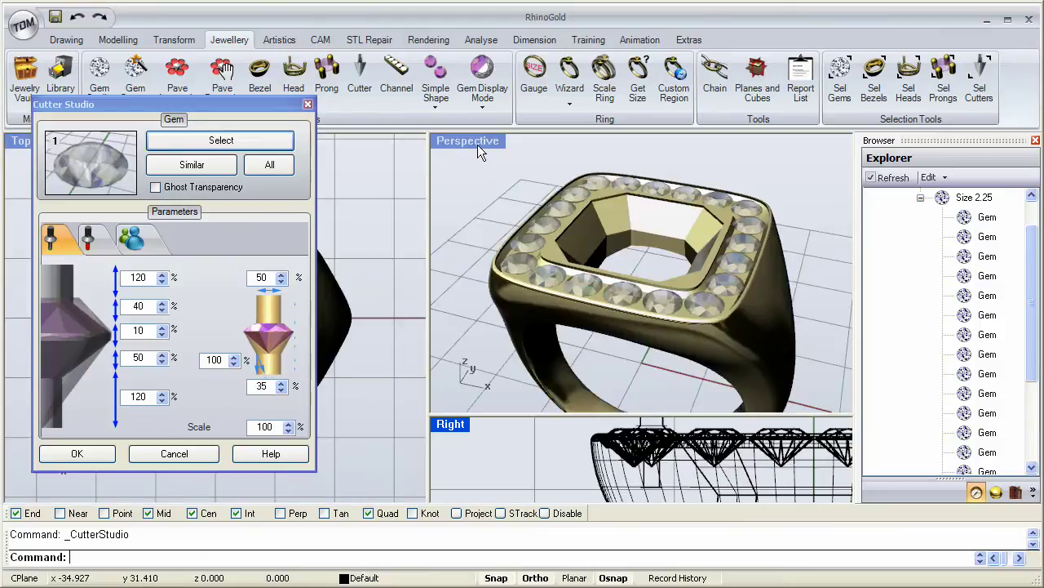
{"action": "double_click", "coordinate": [474, 140]}
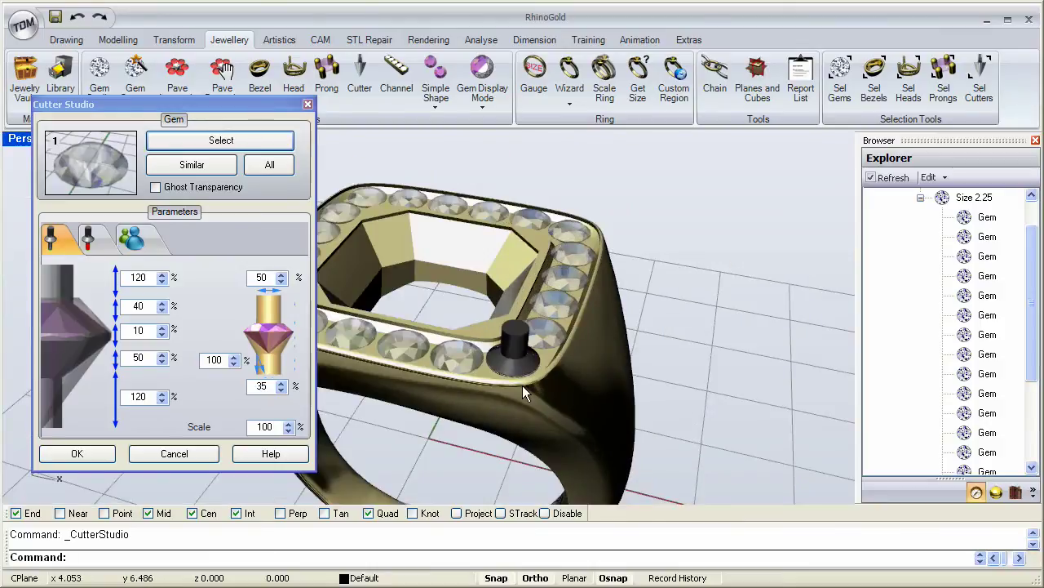
{"action": "left_click_drag", "start_coordinate": [114, 106], "coordinate": [644, 142]}
{"action": "left_click", "coordinate": [64, 140]}
{"action": "left_click", "coordinate": [62, 176]}
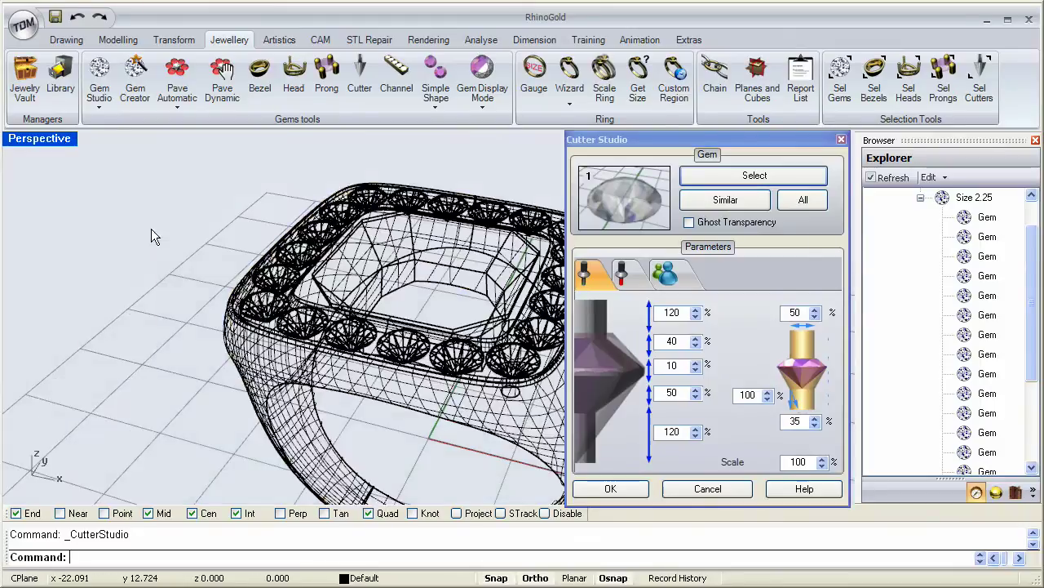
Step: Focus on the corner gem and set the width of its cutter's upper shaft to 100%
{"action": "mouse_move", "coordinate": [534, 420]}
{"action": "right_mouse_down"}
{"action": "mouse_move", "coordinate": [534, 400]}
{"action": "mouse_move", "coordinate": [514, 420]}
{"action": "right_mouse_up"}
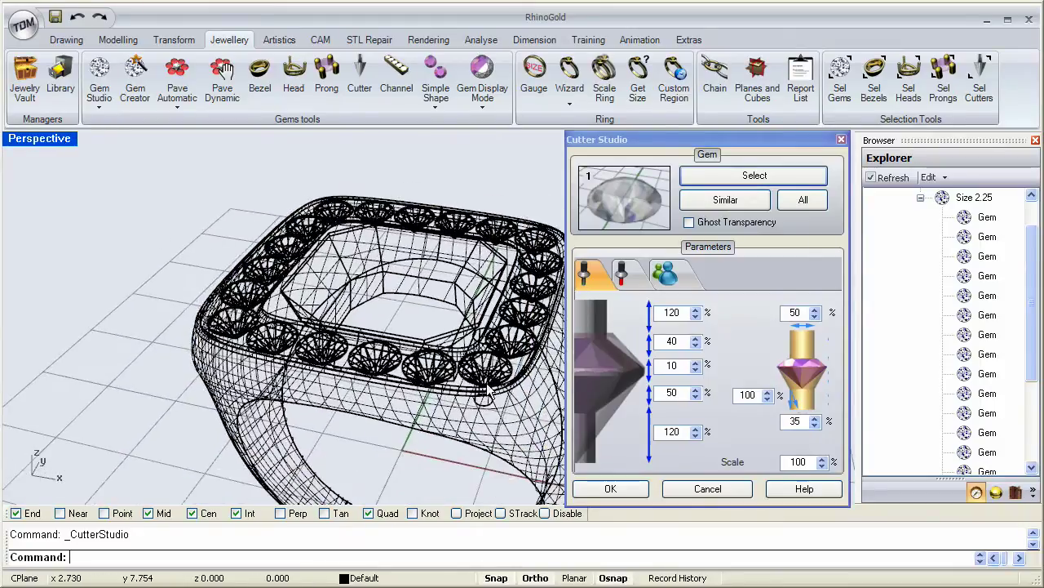
{"action": "left_click", "coordinate": [482, 371]}
{"action": "middle_click", "coordinate": [438, 183]}
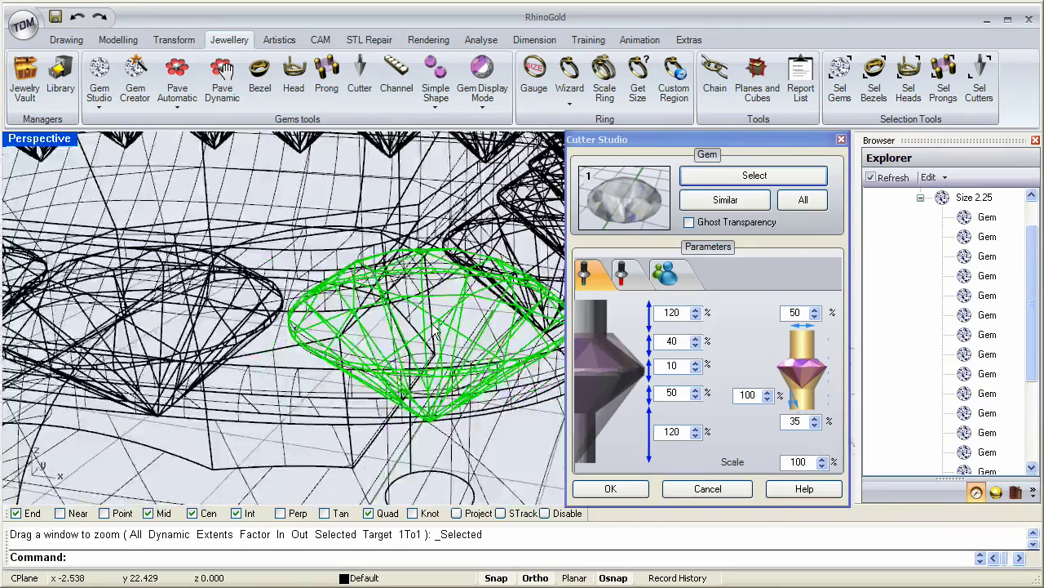
{"action": "right_click_drag", "start_coordinate": [433, 326], "coordinate": [477, 310]}
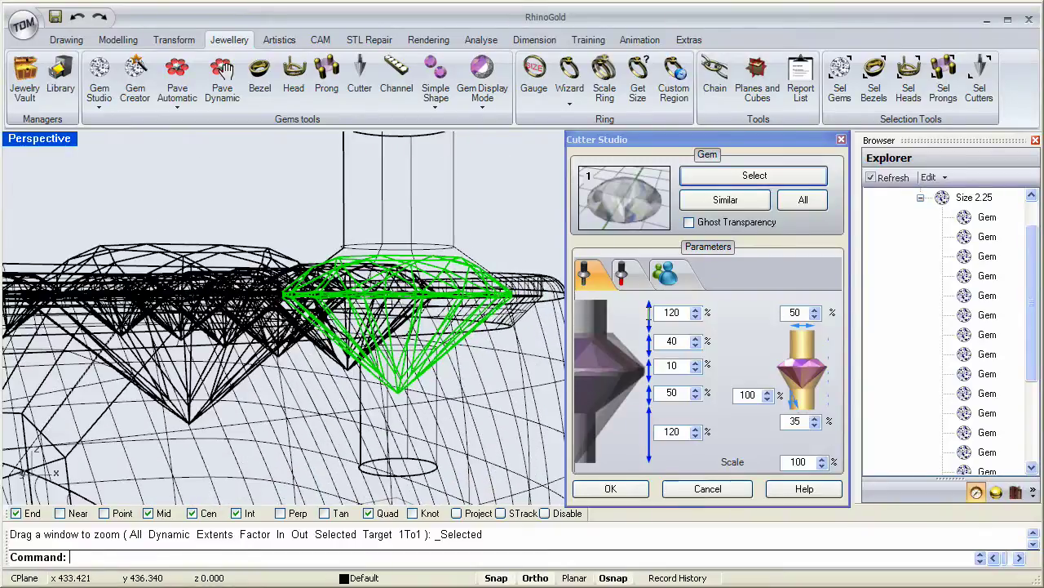
{"action": "left_click", "coordinate": [814, 309]}
{"action": "left_click", "coordinate": [814, 309]}
{"action": "left_click", "coordinate": [815, 309]}
{"action": "left_click", "coordinate": [815, 309]}
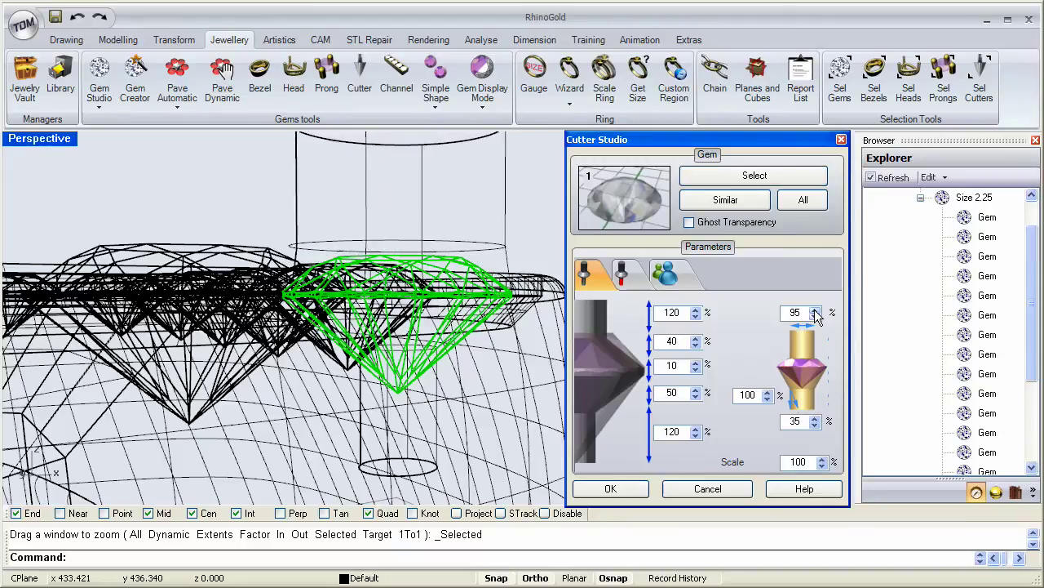
{"action": "left_click", "coordinate": [814, 309]}
{"action": "left_click_drag", "start_coordinate": [800, 313], "coordinate": [788, 312]}
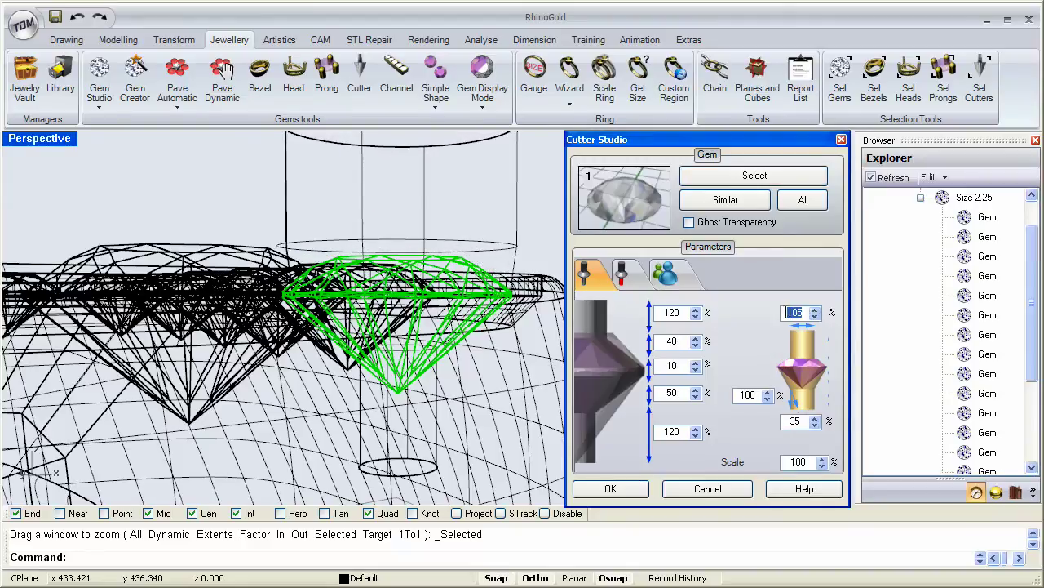
Step: Try a 140% flare at the bottom end of the cutter's lower shaft
{"action": "left_click", "coordinate": [768, 392]}
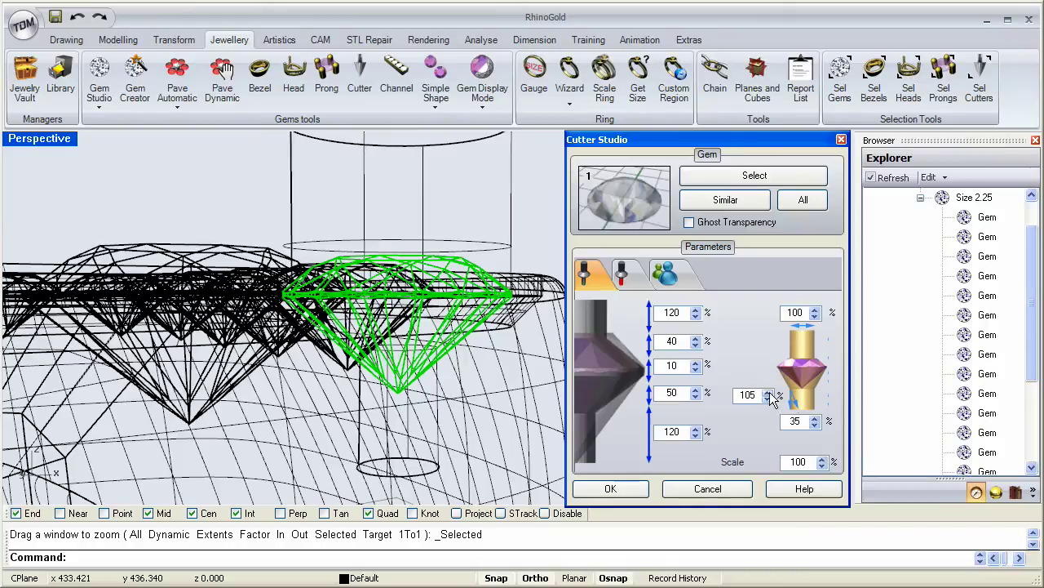
{"action": "left_click", "coordinate": [768, 393]}
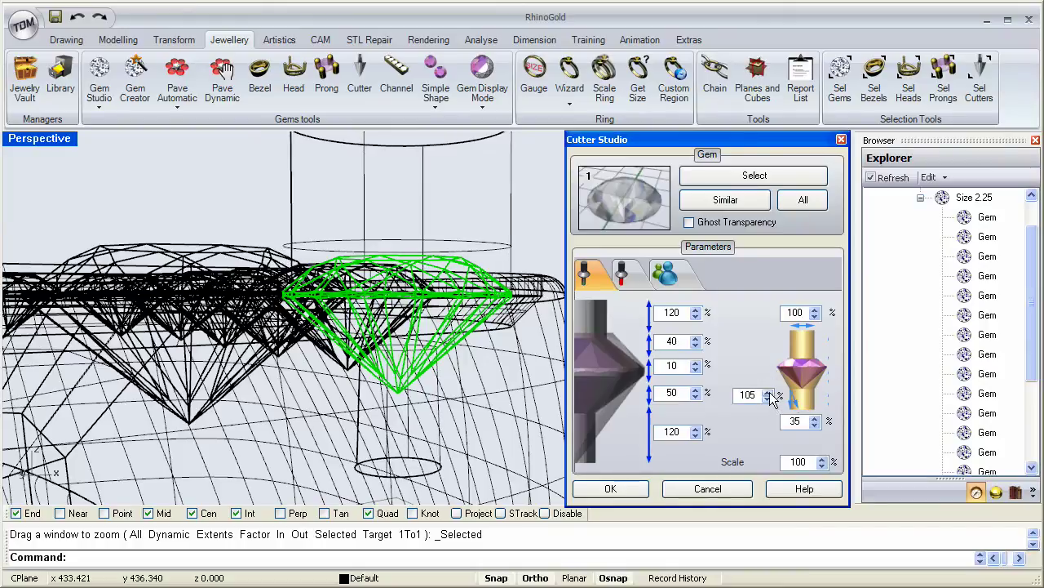
{"action": "left_click", "coordinate": [768, 393]}
{"action": "left_click", "coordinate": [768, 393]}
{"action": "left_click", "coordinate": [767, 392]}
{"action": "left_click", "coordinate": [768, 393]}
{"action": "left_click", "coordinate": [768, 393]}
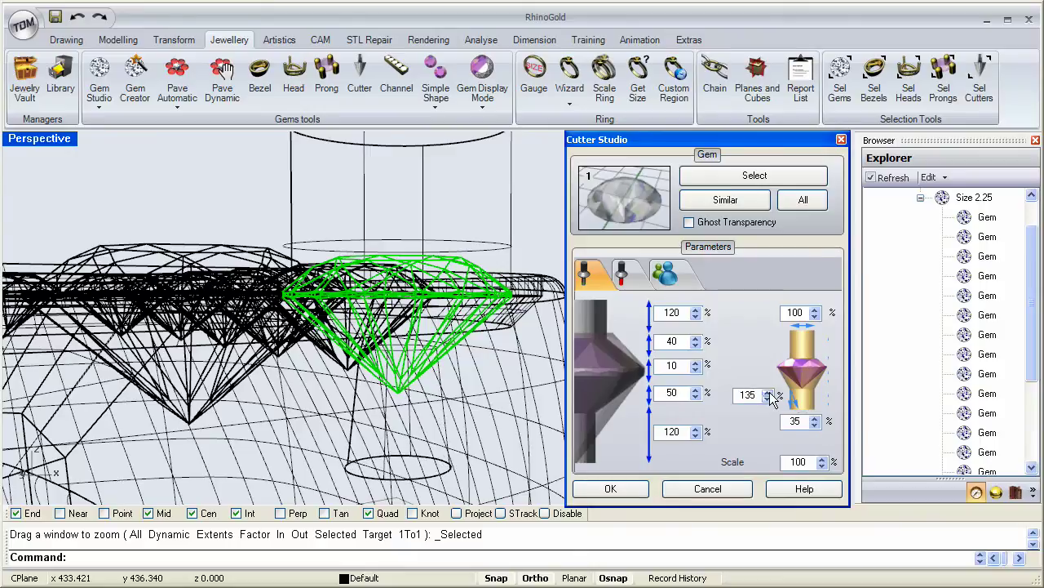
{"action": "left_click", "coordinate": [768, 392]}
Step: Widen the lower shaft of the corner gem's cutter to 55%
{"action": "left_click", "coordinate": [816, 419]}
{"action": "left_click", "coordinate": [816, 419]}
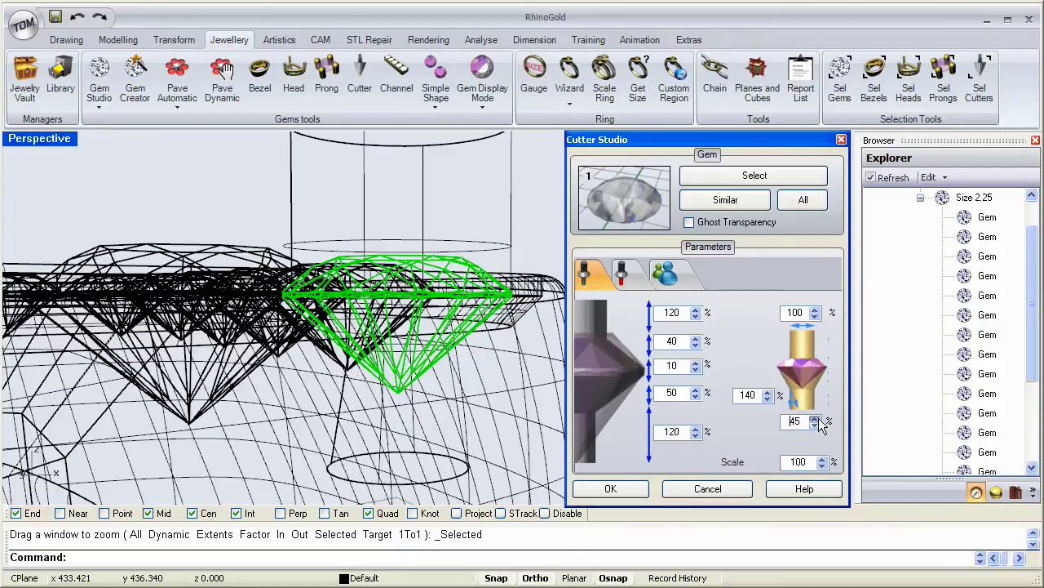
{"action": "left_click", "coordinate": [816, 419]}
{"action": "left_click", "coordinate": [816, 418]}
{"action": "left_click", "coordinate": [816, 419]}
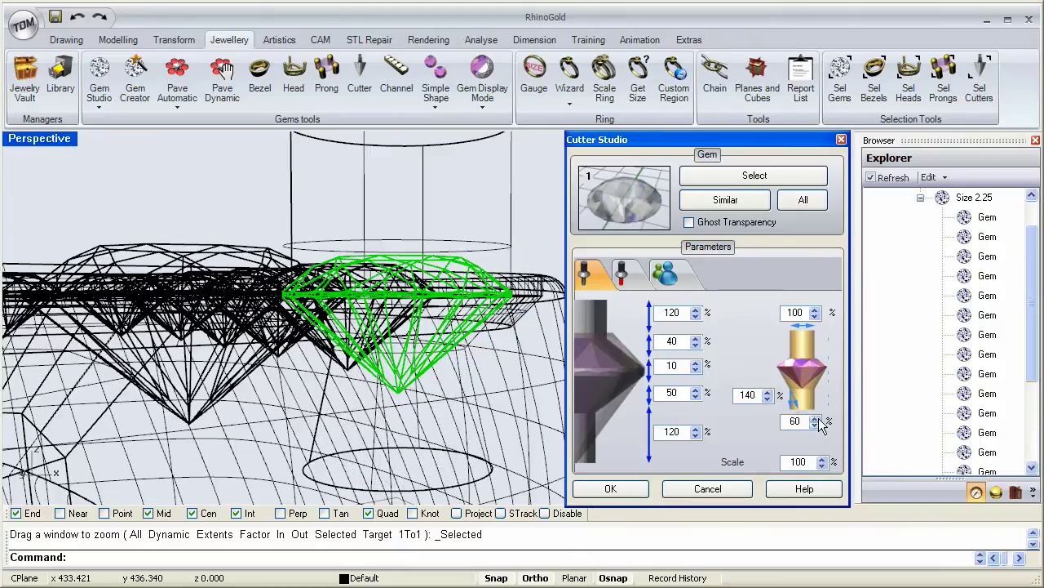
{"action": "left_click", "coordinate": [815, 425]}
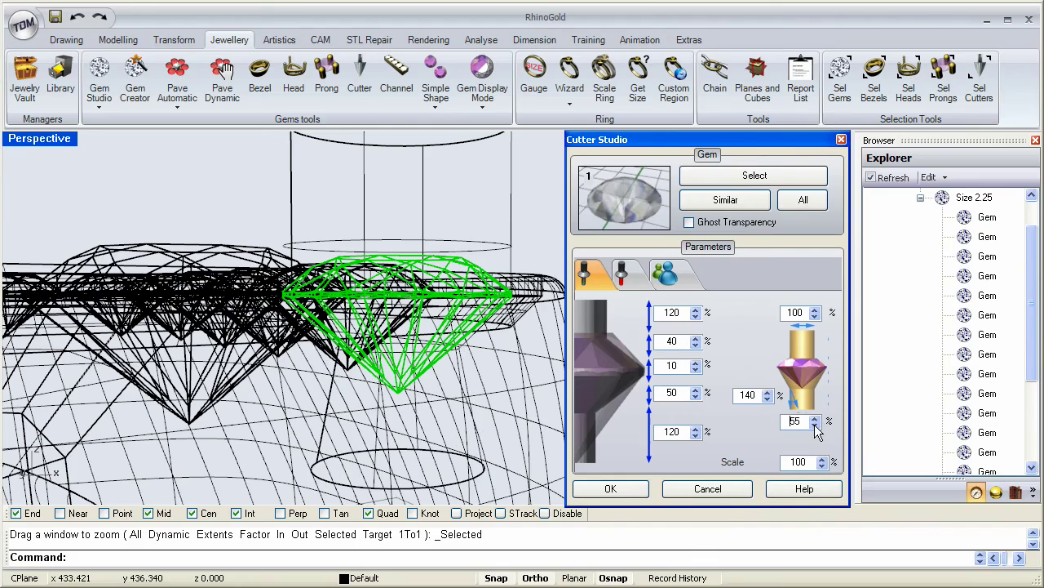
Step: Check the lower shaft against the ring body and narrow its bottom end to 65%
{"action": "right_click_drag", "start_coordinate": [534, 404], "coordinate": [516, 386]}
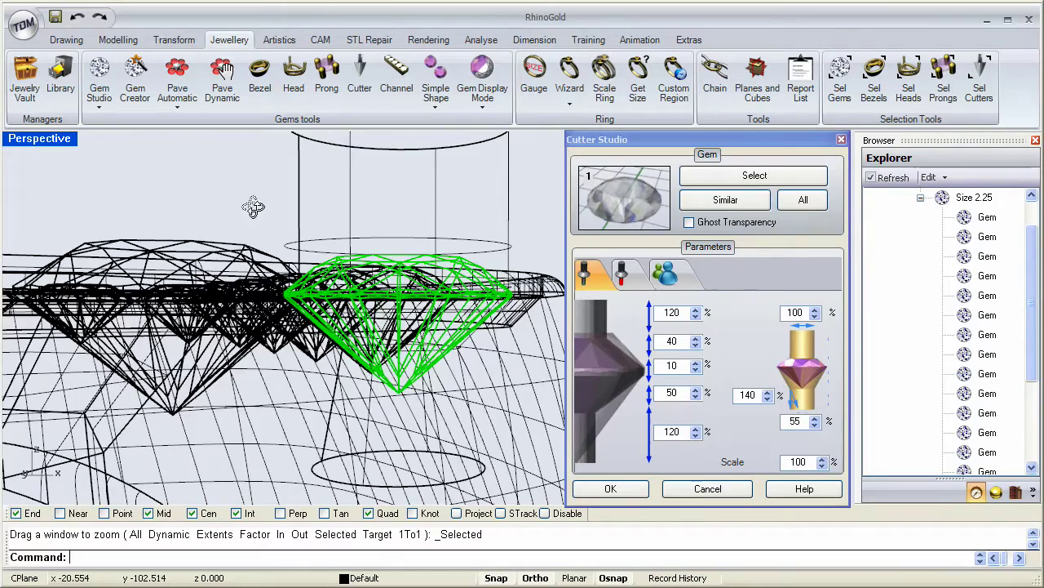
{"action": "right_click_drag", "start_coordinate": [253, 207], "coordinate": [375, 306]}
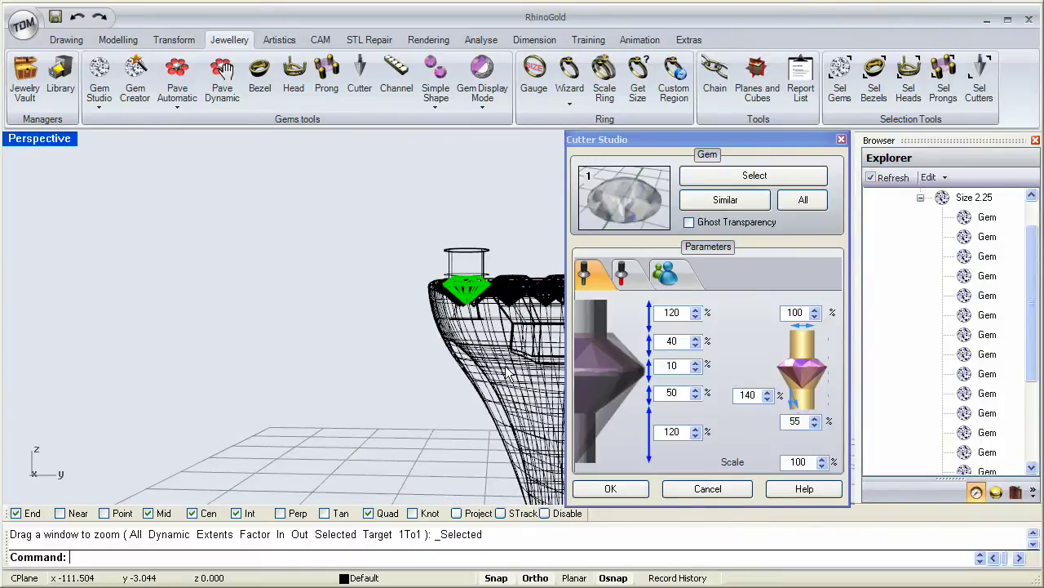
{"action": "right_click_drag", "start_coordinate": [400, 327], "coordinate": [377, 297]}
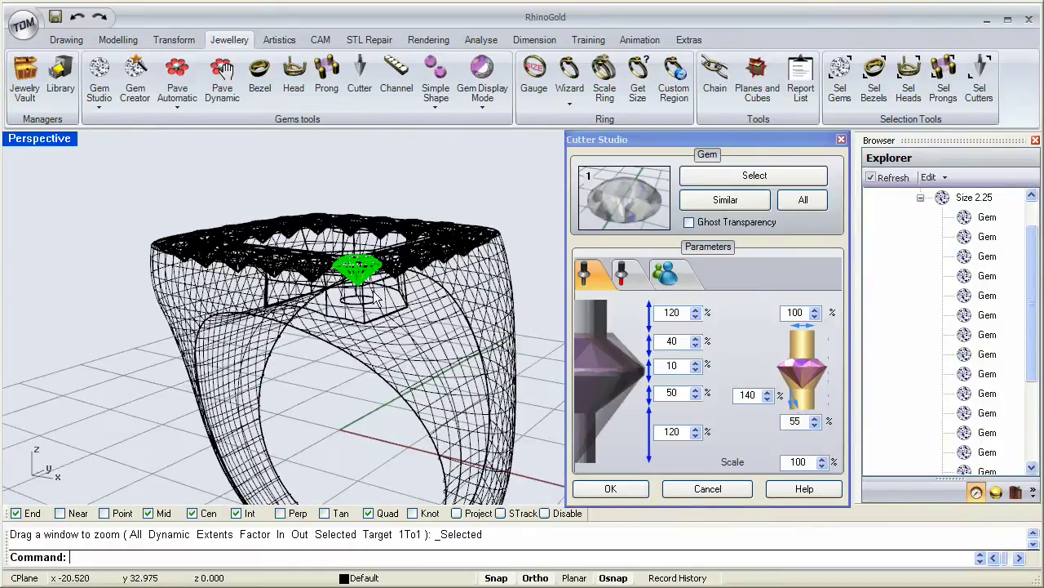
{"action": "scroll", "coordinate": [377, 298], "scroll_direction": "up", "scroll_amount": 6}
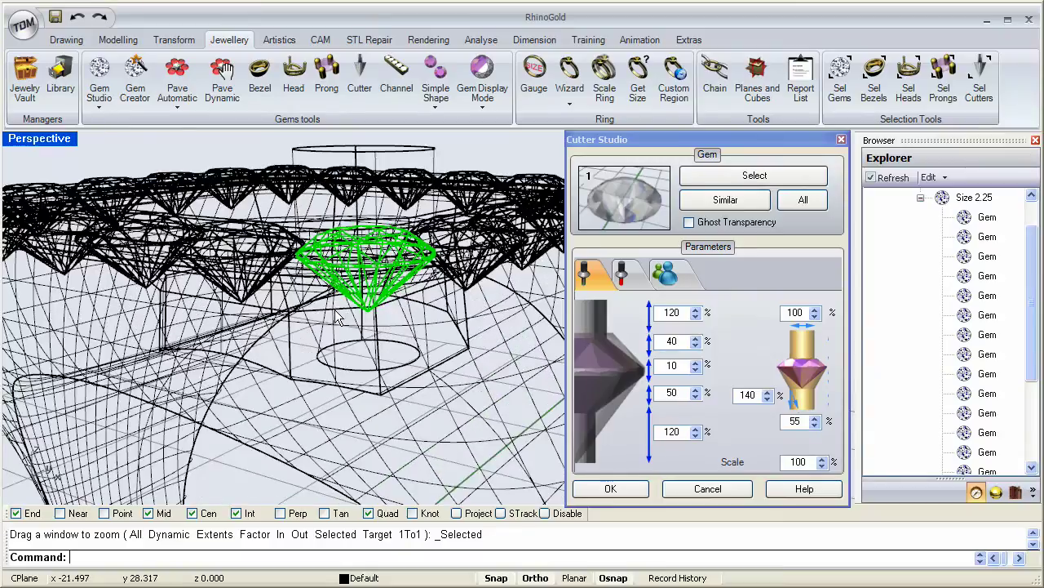
{"action": "scroll", "coordinate": [337, 317], "scroll_direction": "up", "scroll_amount": 1}
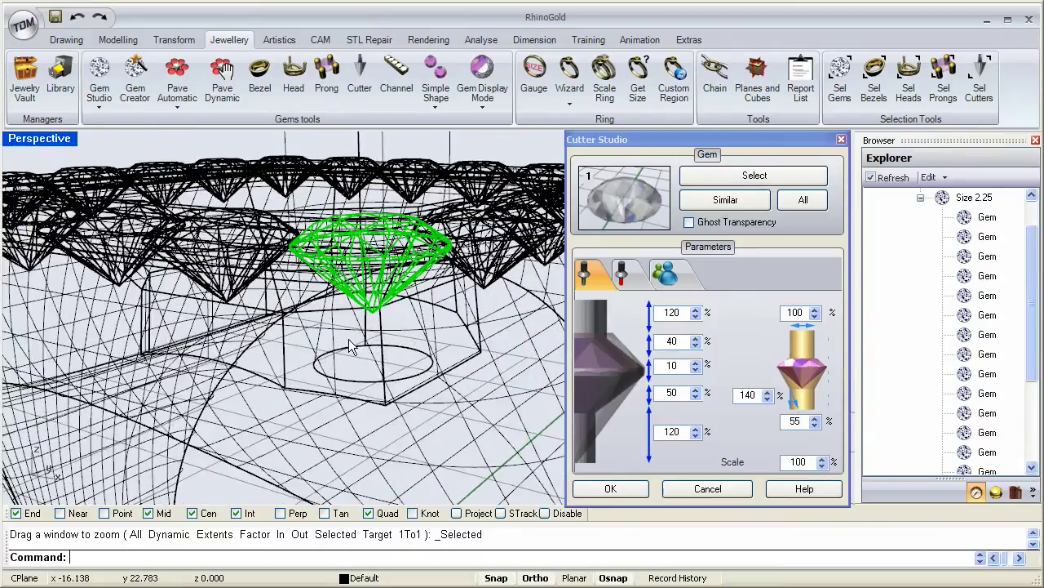
{"action": "left_click", "coordinate": [768, 393]}
{"action": "left_click", "coordinate": [768, 398]}
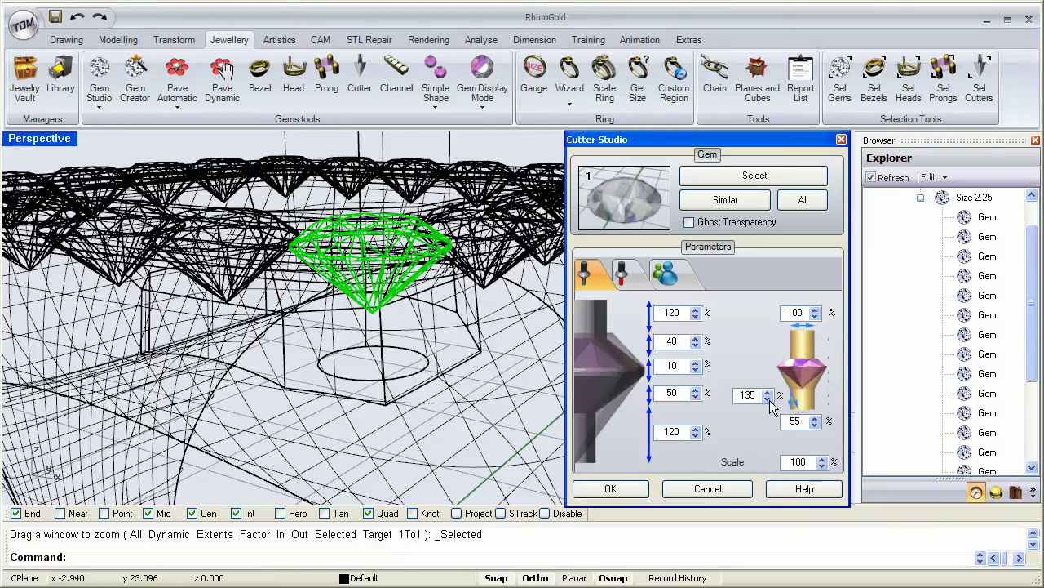
{"action": "left_click", "coordinate": [768, 399]}
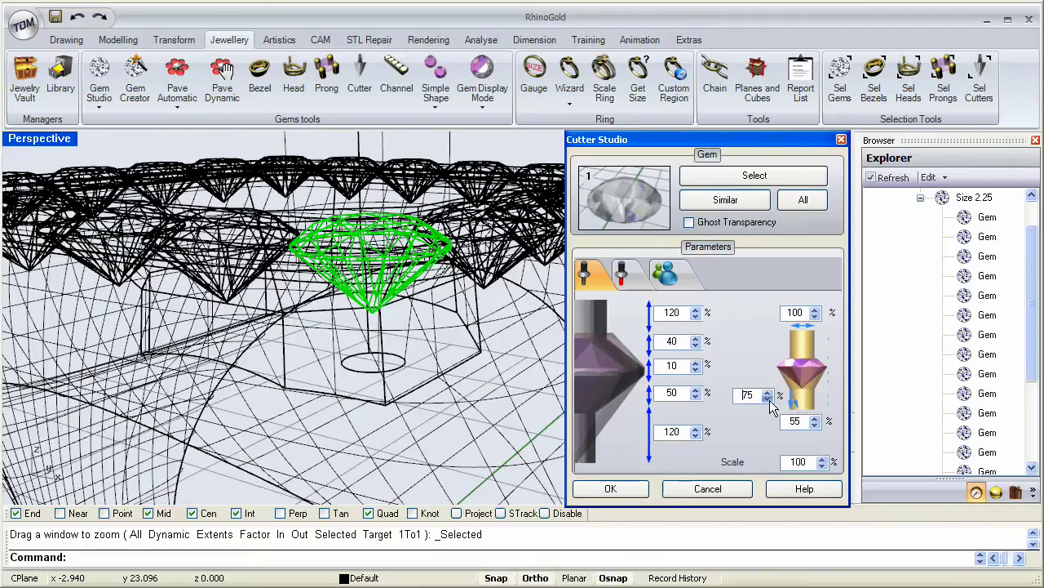
{"action": "left_click", "coordinate": [768, 399]}
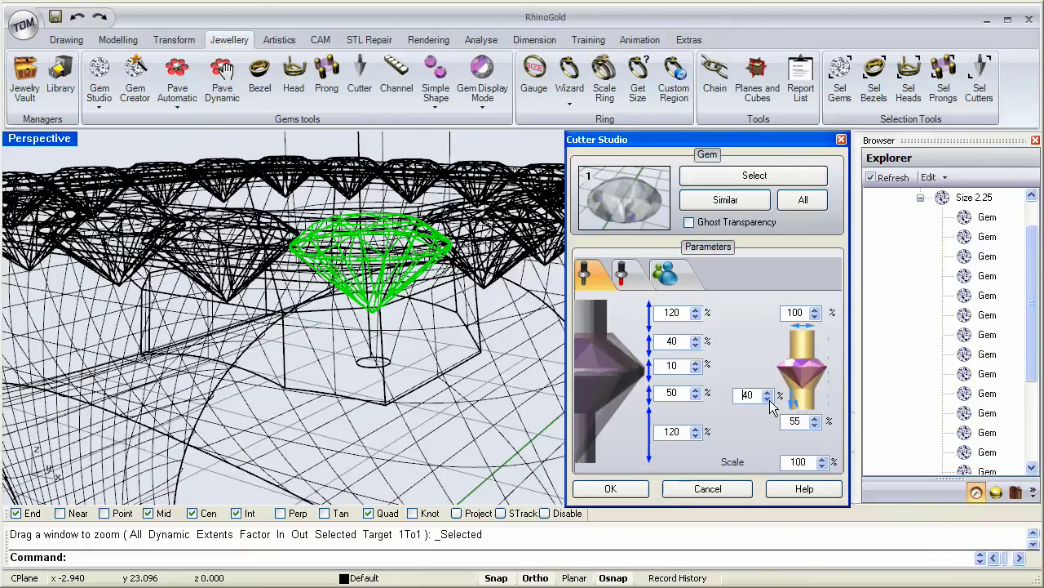
{"action": "left_click", "coordinate": [768, 392]}
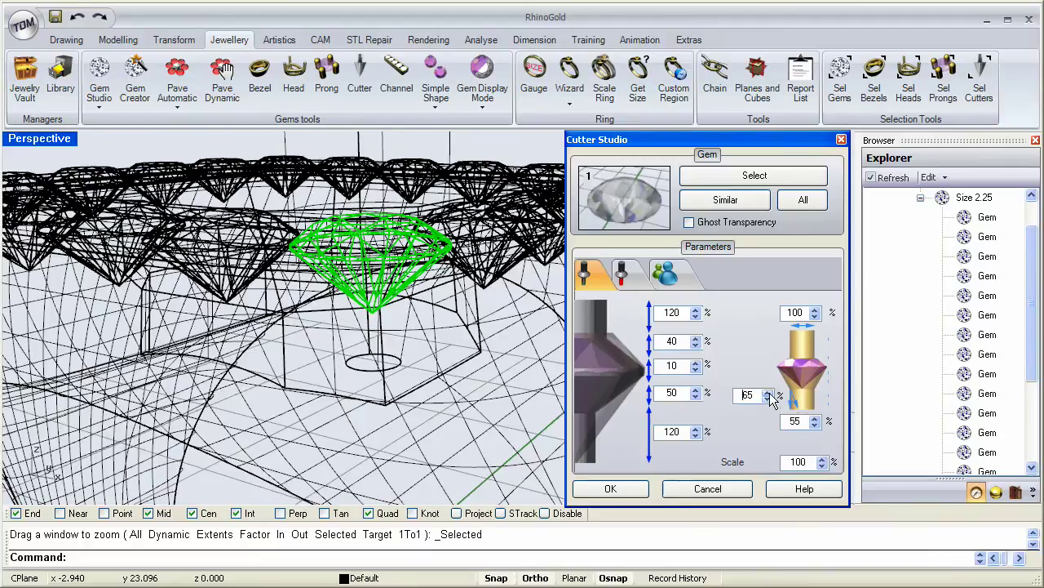
Step: Shorten the cutter's lower shaft to 70% and check its depth inside the ring
{"action": "left_click", "coordinate": [695, 435]}
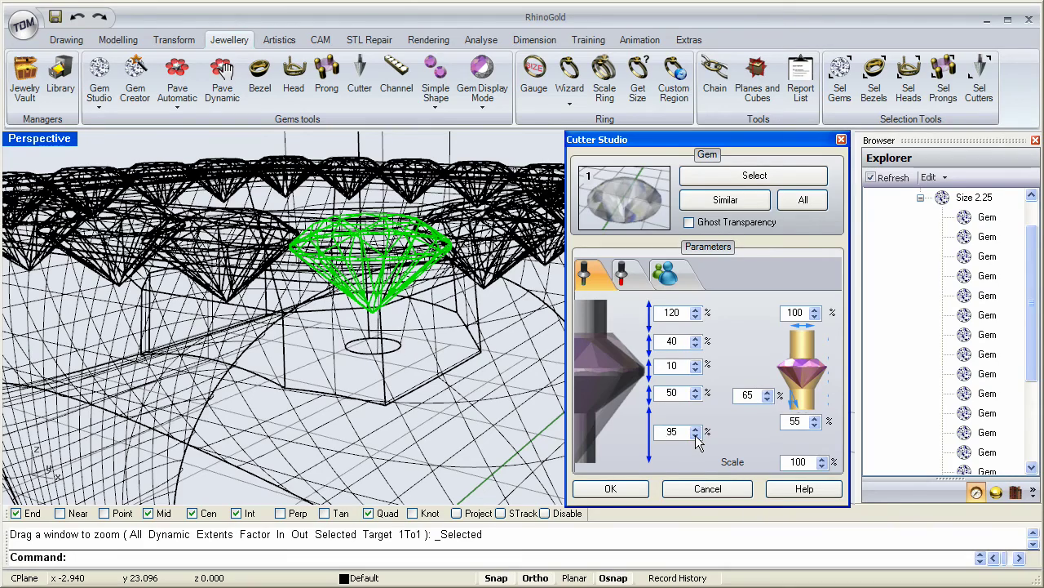
{"action": "left_click", "coordinate": [695, 435]}
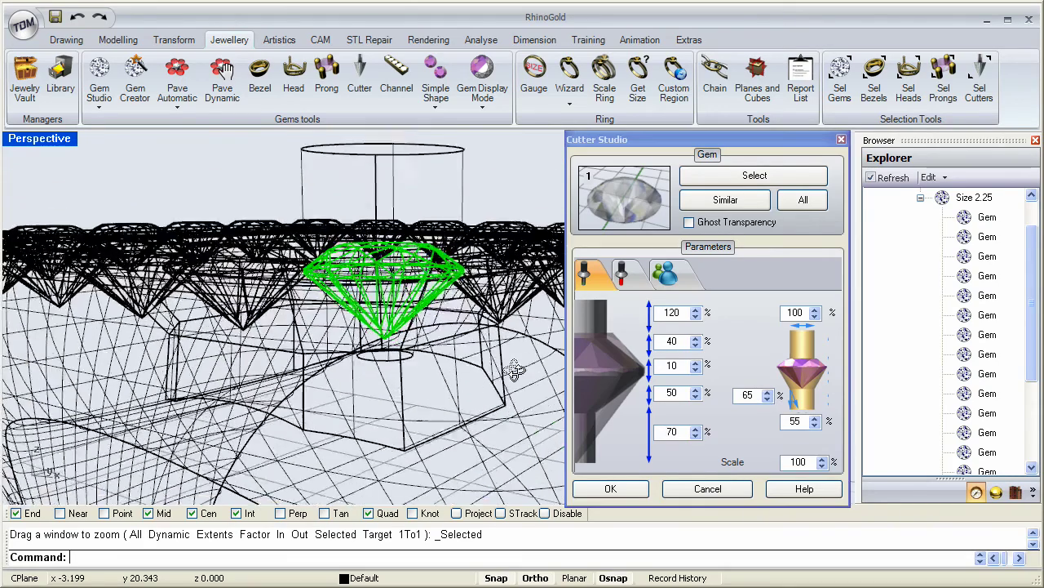
{"action": "right_click_drag", "start_coordinate": [464, 358], "coordinate": [447, 364]}
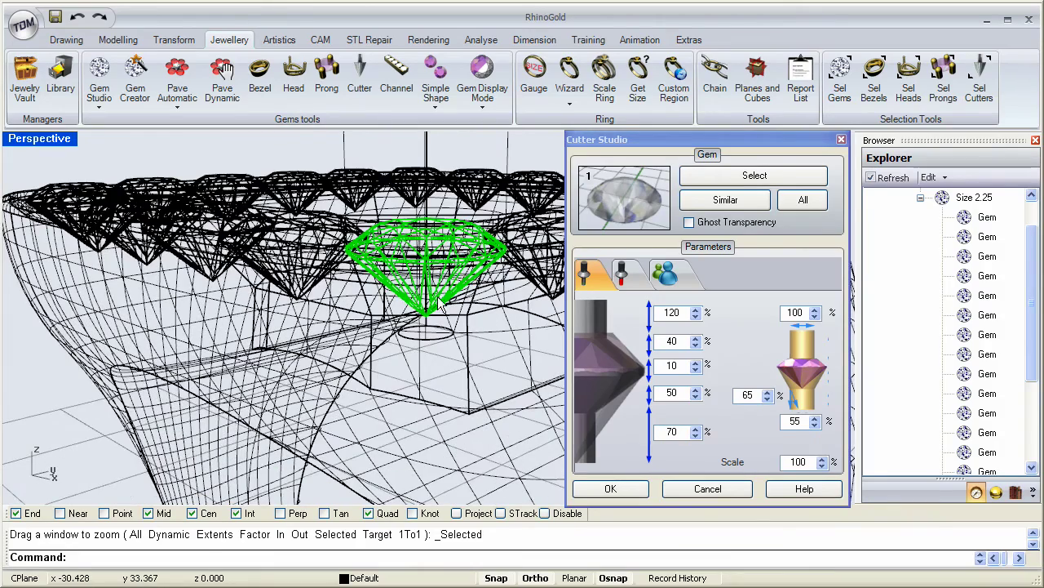
{"action": "right_click_drag", "start_coordinate": [431, 260], "coordinate": [447, 275]}
{"action": "mouse_move", "coordinate": [467, 278]}
{"action": "right_mouse_down"}
{"action": "mouse_move", "coordinate": [449, 247]}
{"action": "mouse_move", "coordinate": [343, 204]}
{"action": "right_mouse_up"}
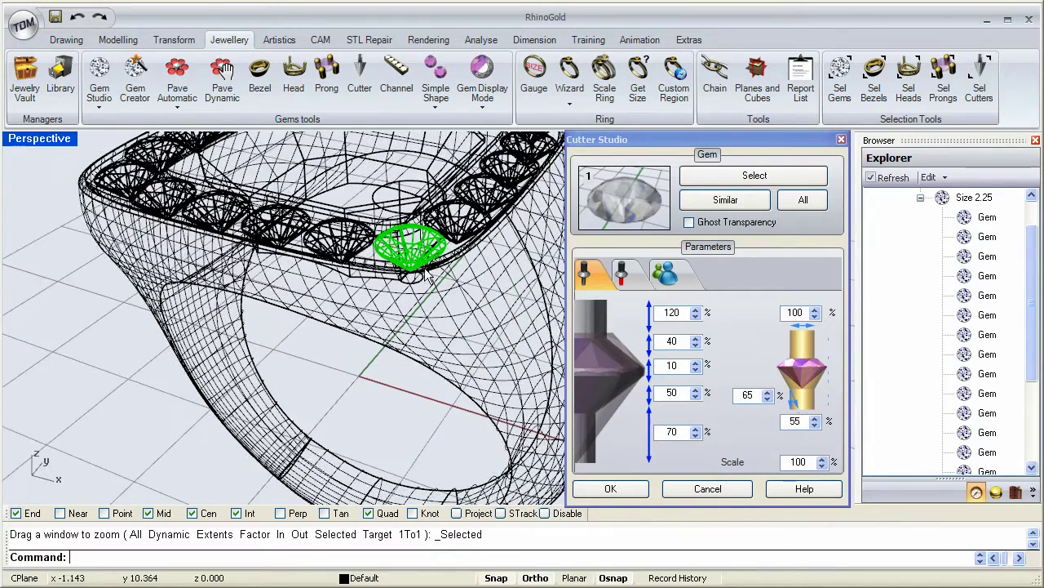
Step: Switch the Perspective view to rendered display and view the corner cutter from a low side angle
{"action": "left_click", "coordinate": [50, 143]}
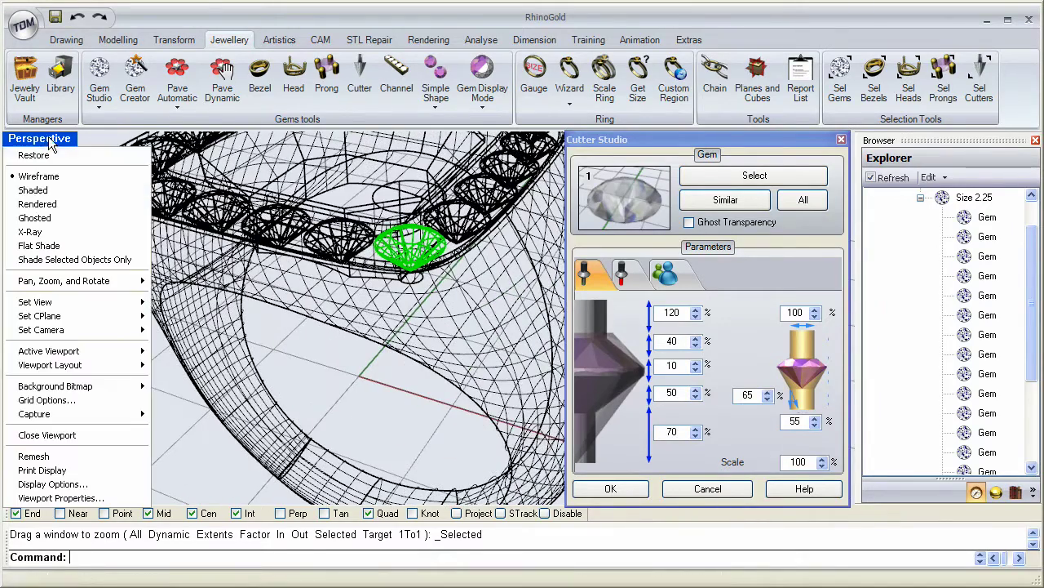
{"action": "left_click", "coordinate": [49, 204]}
{"action": "right_click_drag", "start_coordinate": [433, 266], "coordinate": [458, 207]}
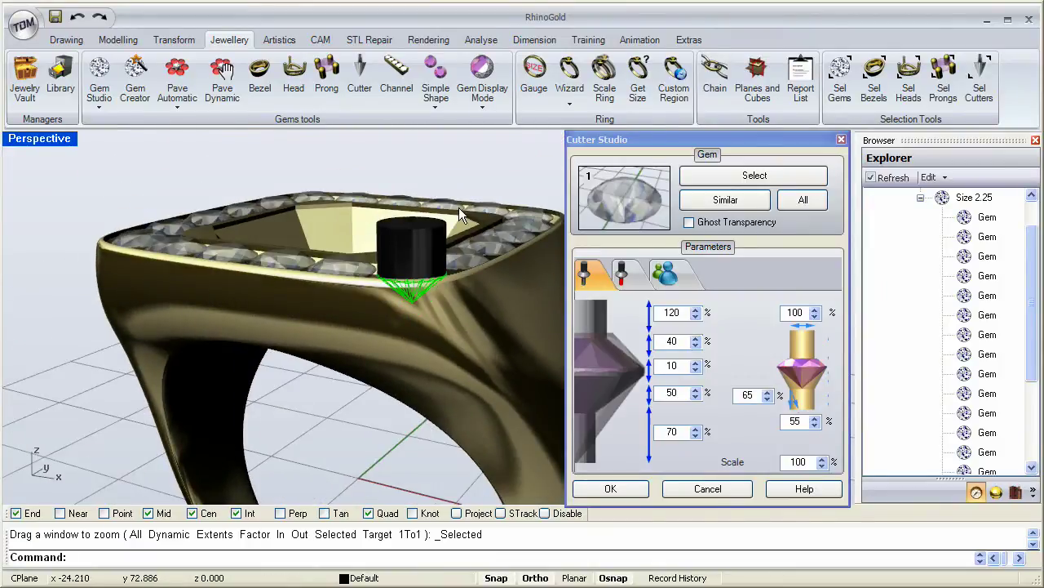
Step: Apply the cutter settings to all similar border gems and create their cutters
{"action": "left_click", "coordinate": [726, 204]}
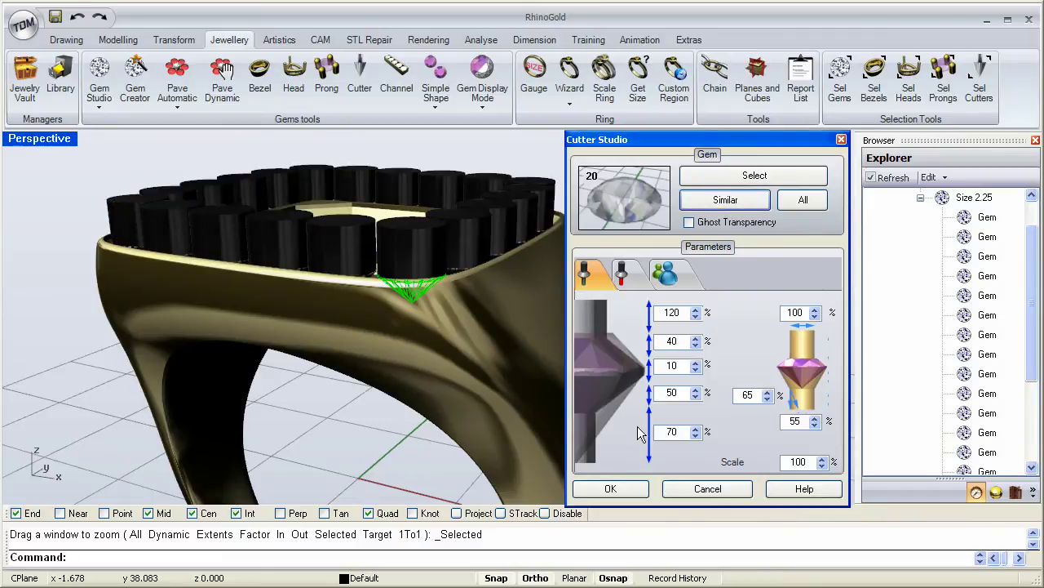
{"action": "left_click", "coordinate": [634, 488]}
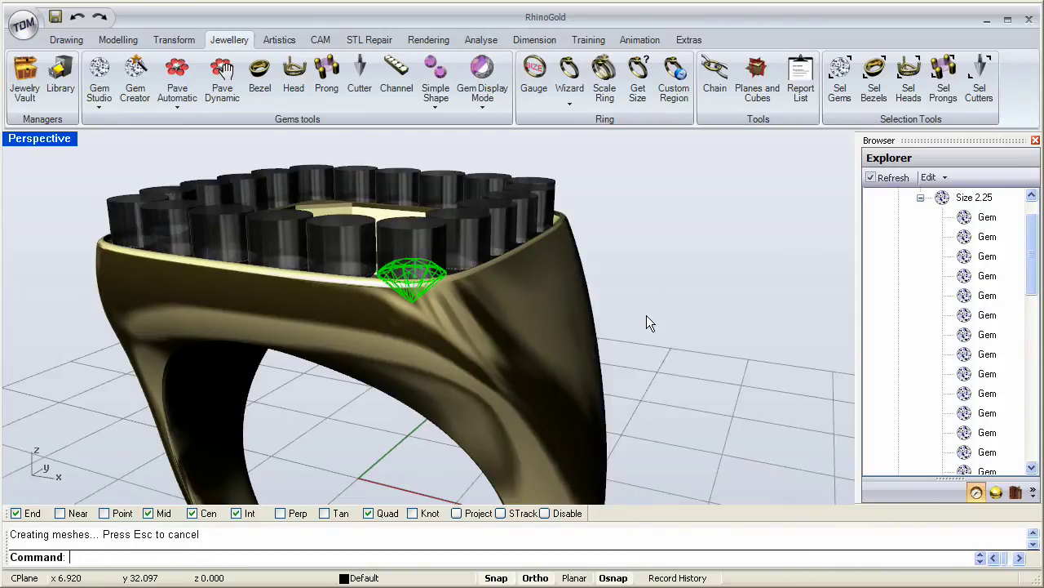
{"action": "right_click_drag", "start_coordinate": [646, 323], "coordinate": [517, 341]}
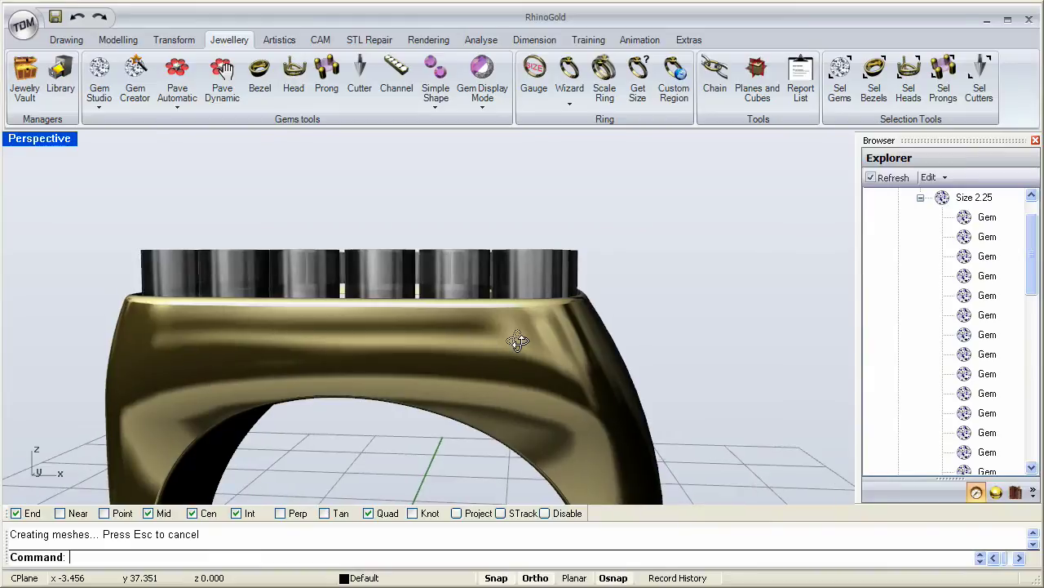
Step: Subtract all the border gem cutters from the ring body with a Boolean difference
{"action": "left_click", "coordinate": [132, 42]}
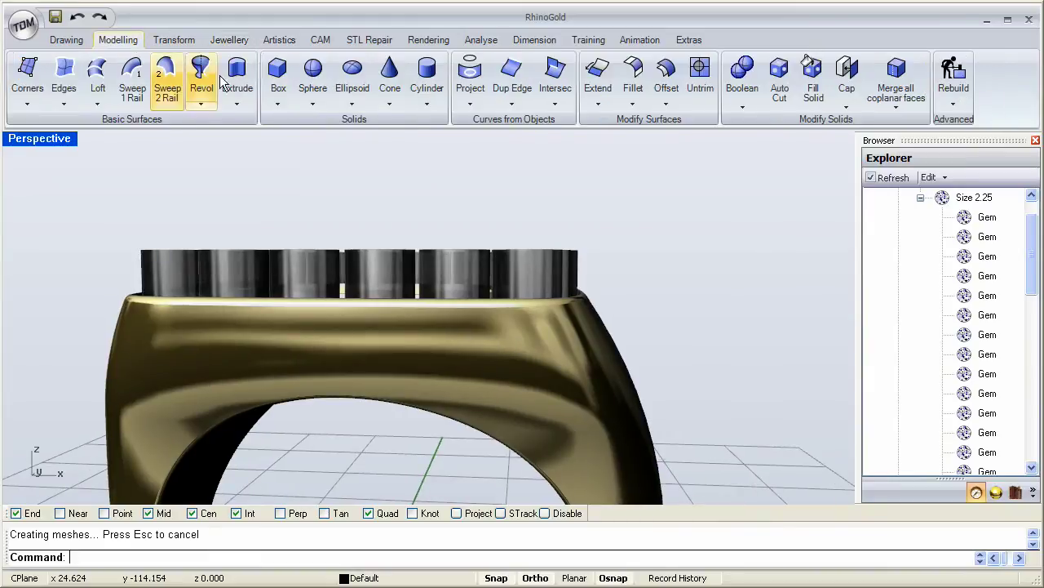
{"action": "left_click", "coordinate": [756, 113]}
{"action": "left_click", "coordinate": [781, 165]}
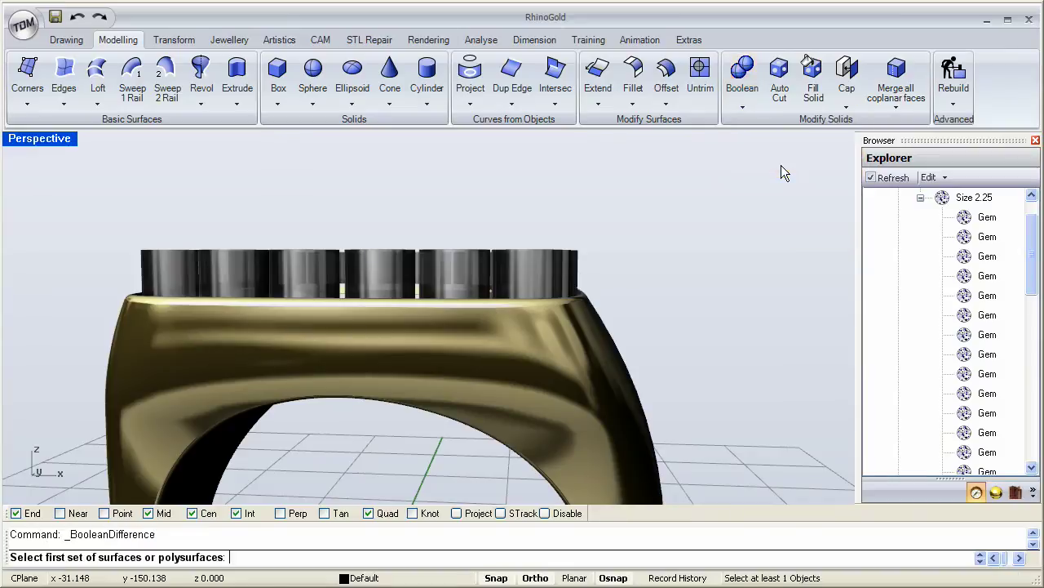
{"action": "left_click", "coordinate": [626, 372]}
{"action": "key", "text": "Return"}
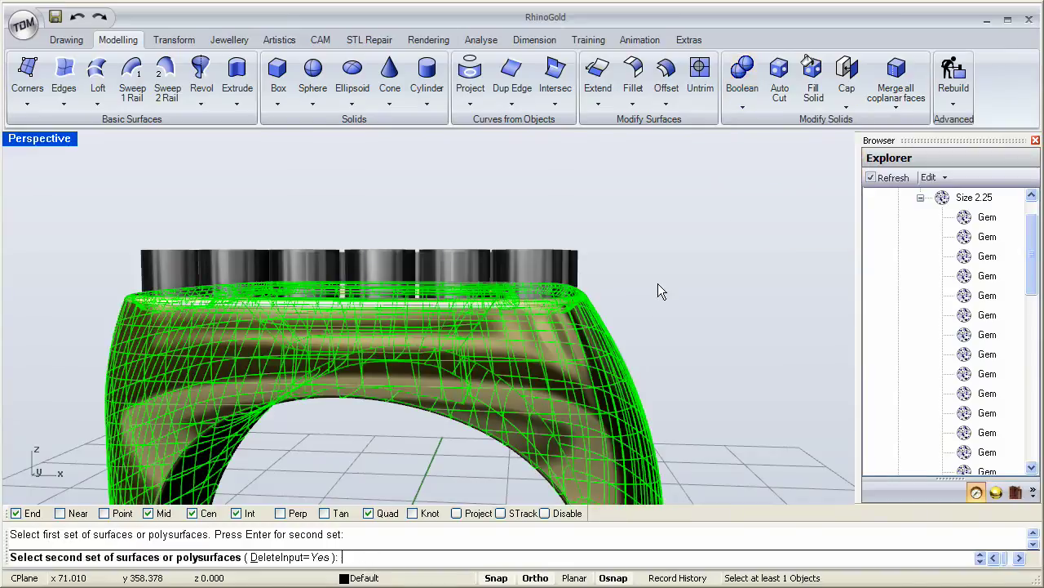
{"action": "left_click_drag", "start_coordinate": [260, 249], "coordinate": [123, 259]}
{"action": "key", "text": "Return"}
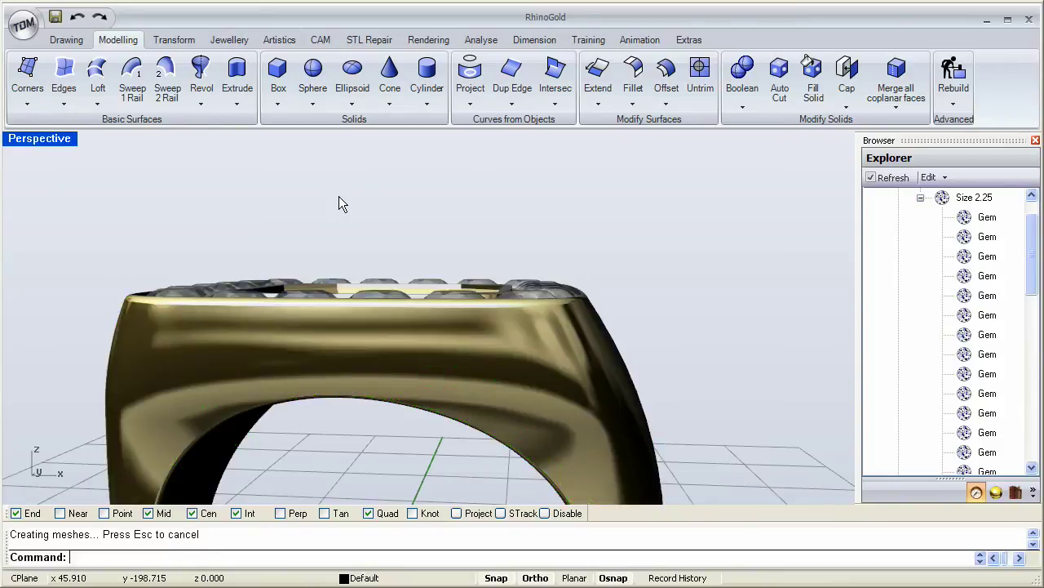
Step: Hide the front corner border gem to inspect the seat cut beneath it
{"action": "right_click_drag", "start_coordinate": [501, 231], "coordinate": [507, 366]}
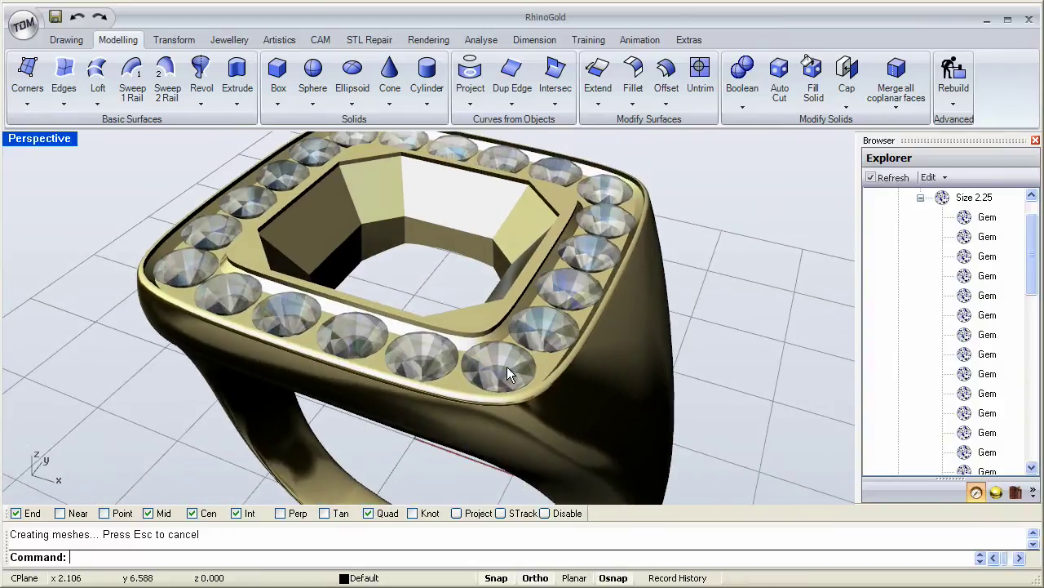
{"action": "left_click", "coordinate": [502, 366]}
{"action": "left_click", "coordinate": [564, 411]}
{"action": "middle_click", "coordinate": [712, 311]}
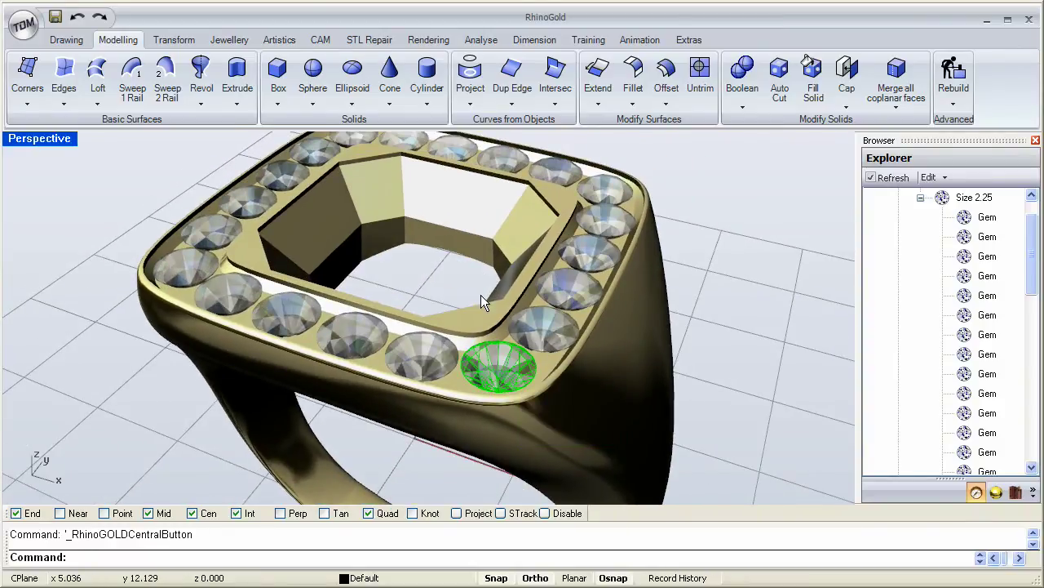
{"action": "key", "text": "ctrl+h"}
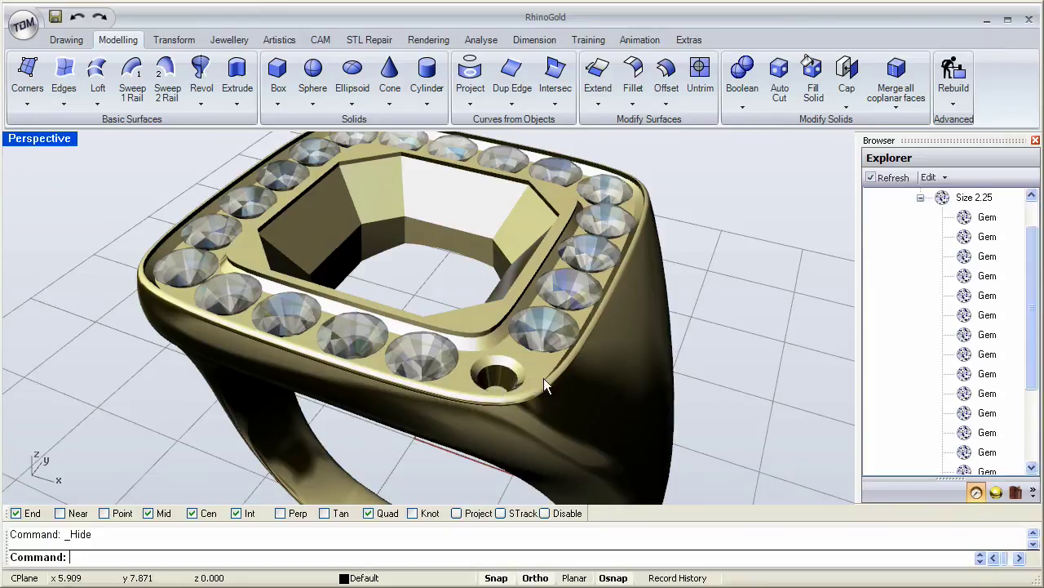
Step: Show all hidden objects and view the complete ring with its centre gem and prongs
{"action": "middle_click", "coordinate": [707, 300]}
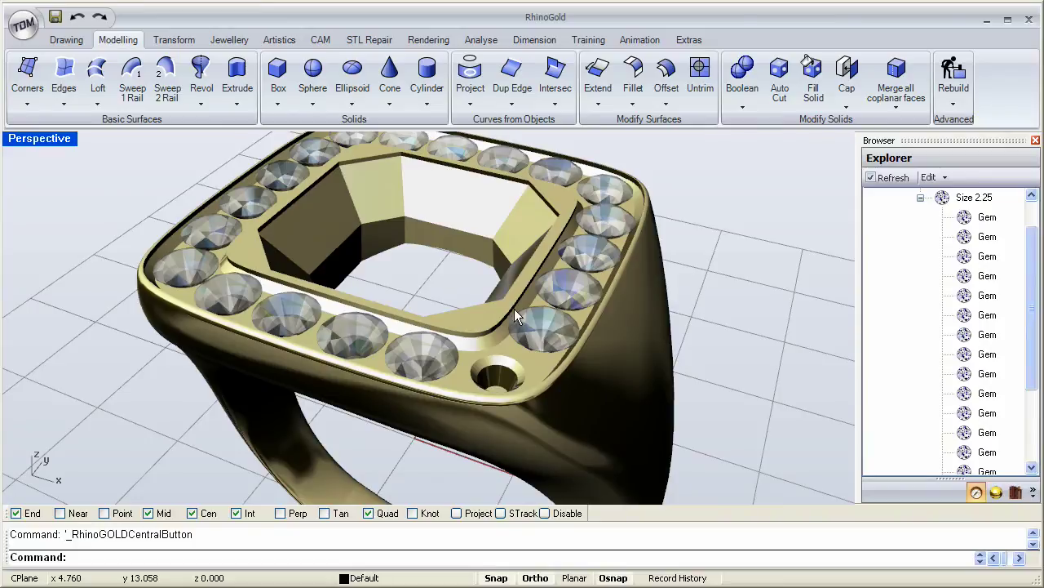
{"action": "key", "text": "ctrl+alt+h"}
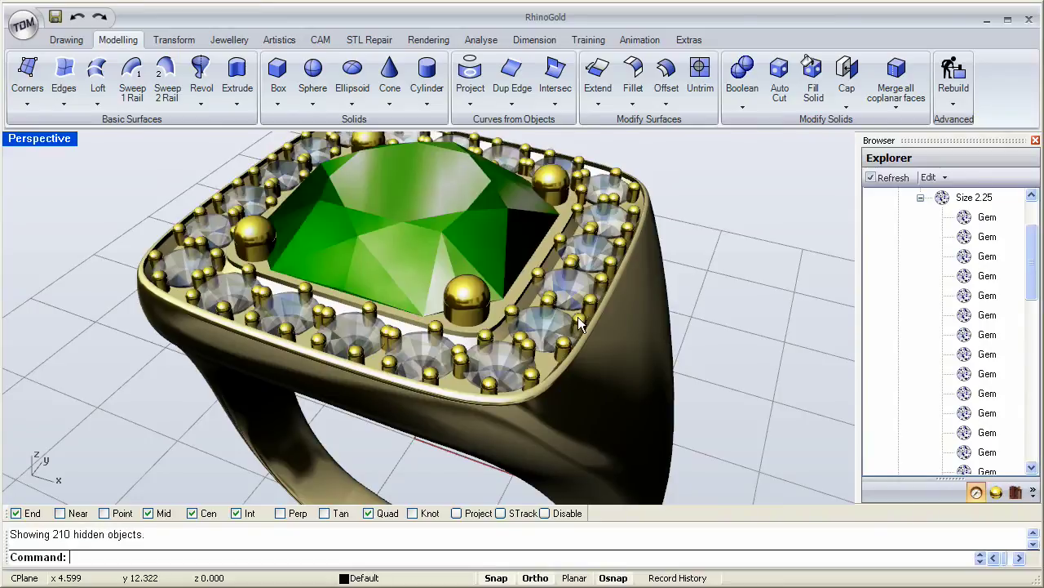
{"action": "scroll", "coordinate": [711, 290], "scroll_direction": "down", "scroll_amount": 3}
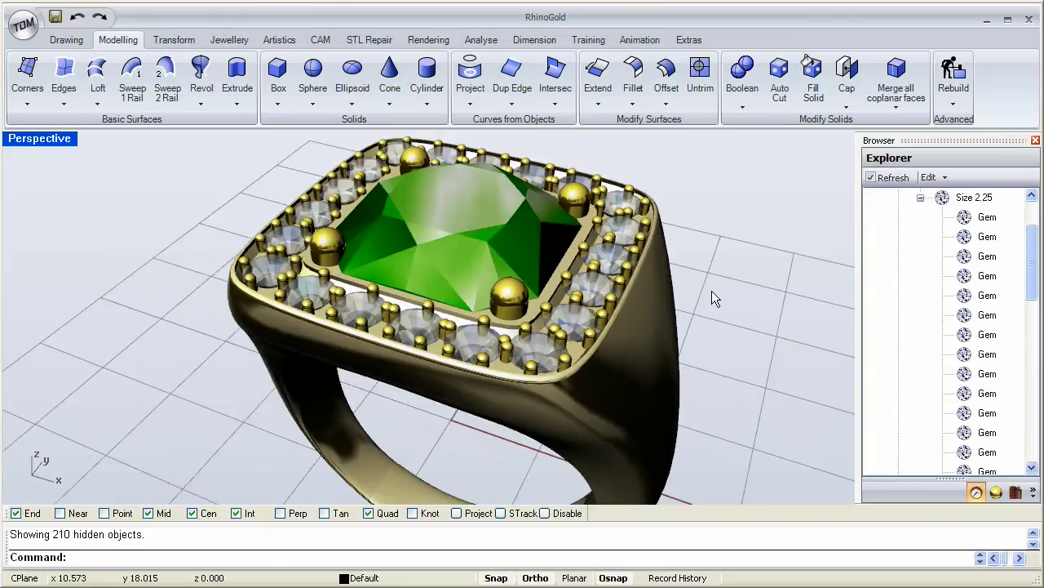
{"action": "right_click_drag", "start_coordinate": [728, 279], "coordinate": [688, 174]}
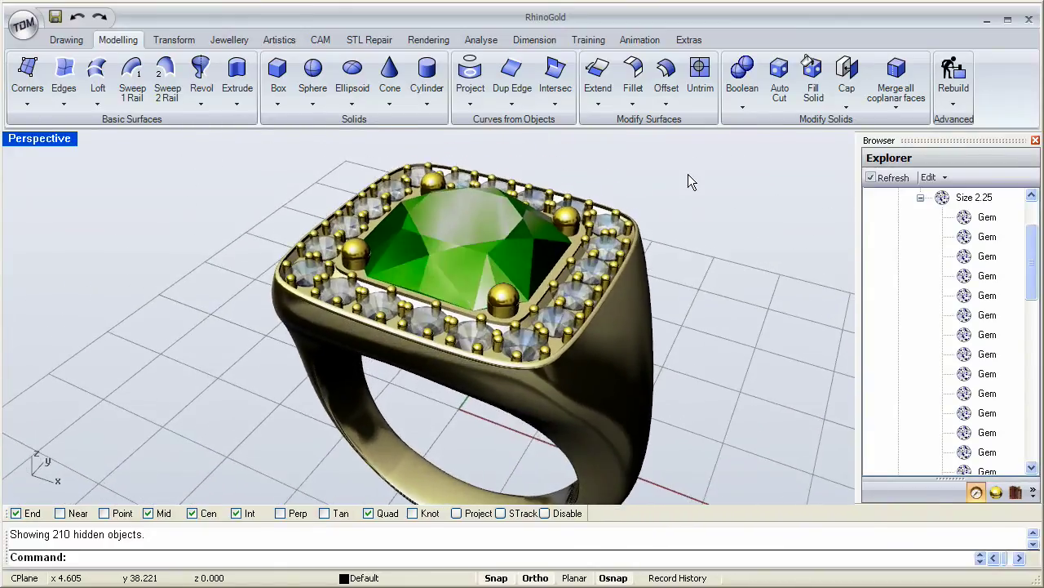
Step: Select all gems in the model and hide them, leaving the ring body and prongs in view
{"action": "left_click", "coordinate": [213, 40]}
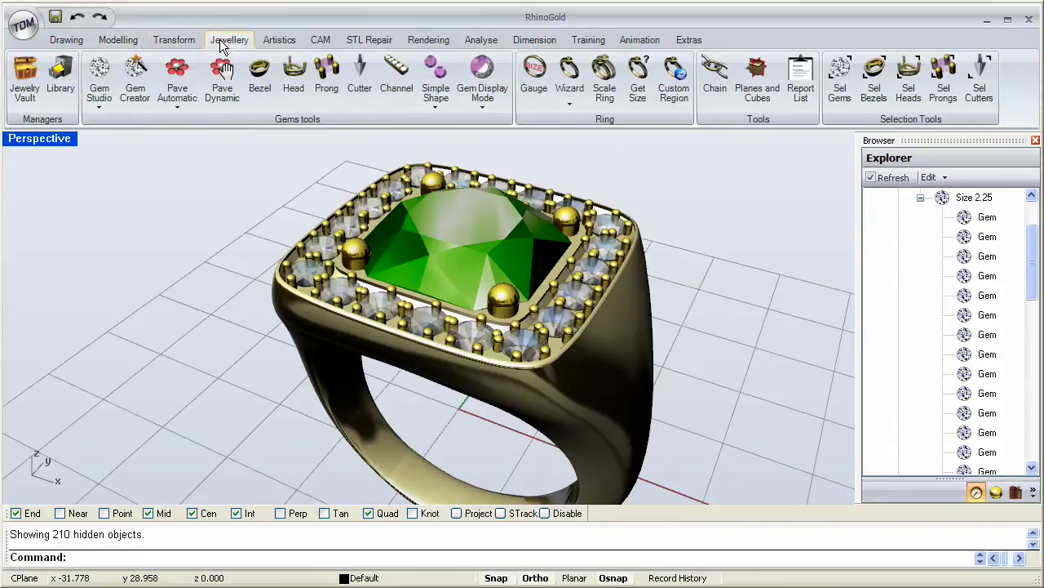
{"action": "left_click", "coordinate": [842, 90]}
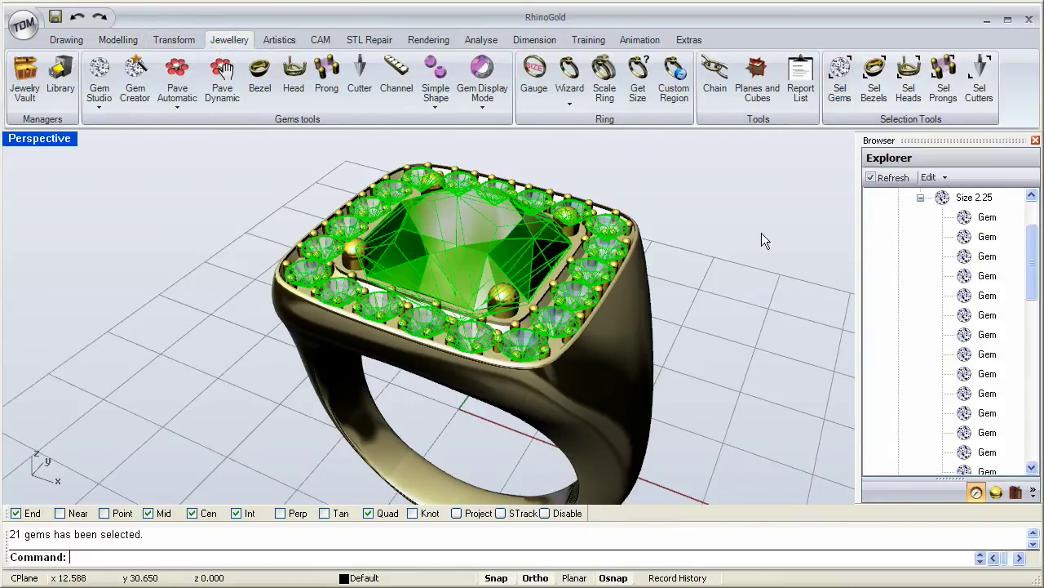
{"action": "middle_click", "coordinate": [727, 222]}
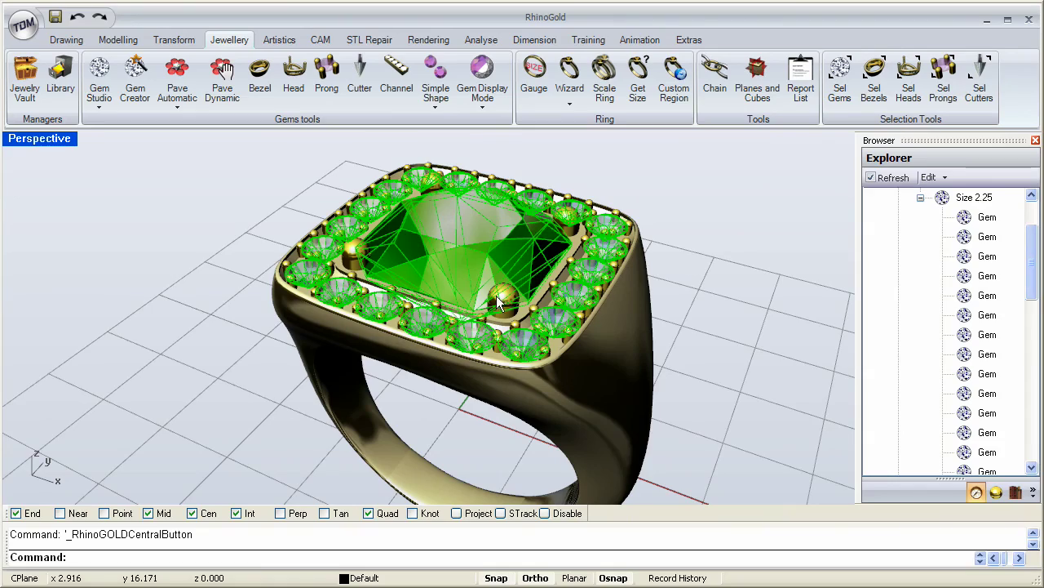
{"action": "key", "text": "ctrl+h"}
{"action": "right_click_drag", "start_coordinate": [546, 206], "coordinate": [530, 285]}
{"action": "right_click_drag", "start_coordinate": [604, 404], "coordinate": [485, 305]}
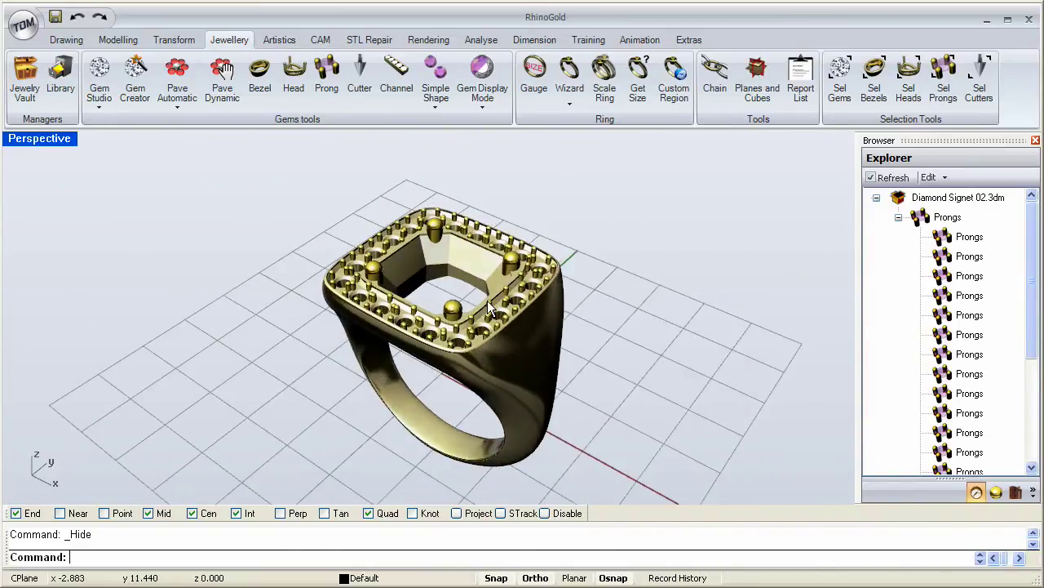